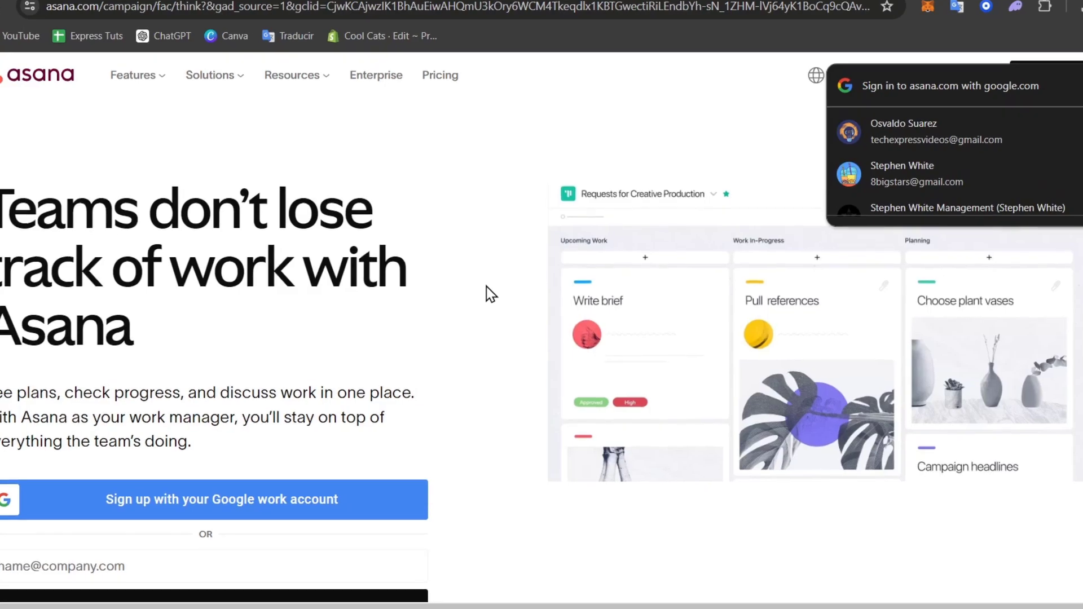
Examine the Asana landing page for its overview of project management features and shared workspaces
scroll(491, 294, "down", 15)
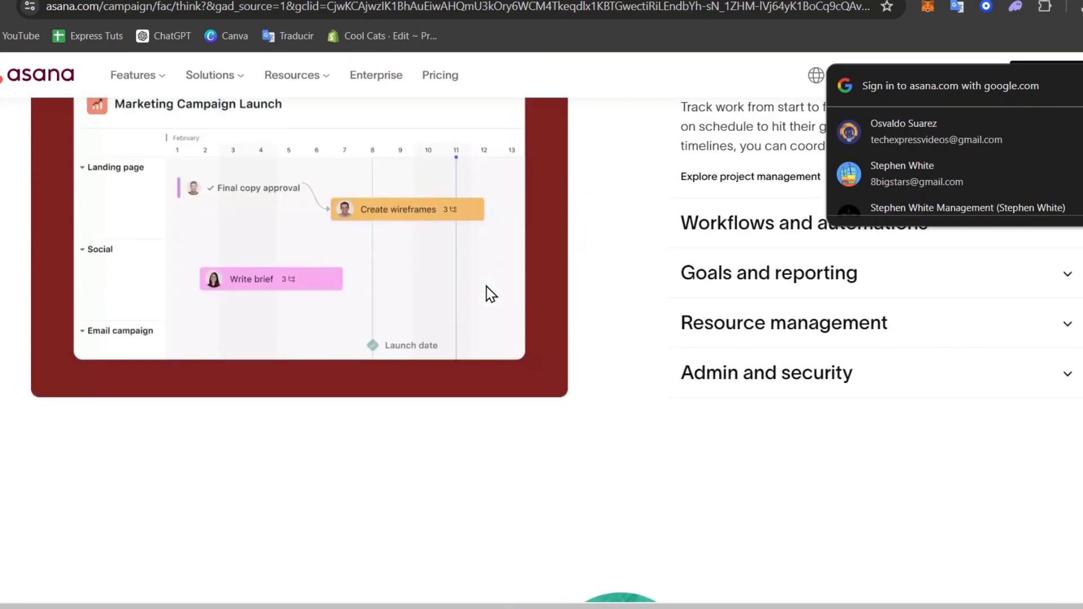
scroll(491, 293, "down", 5)
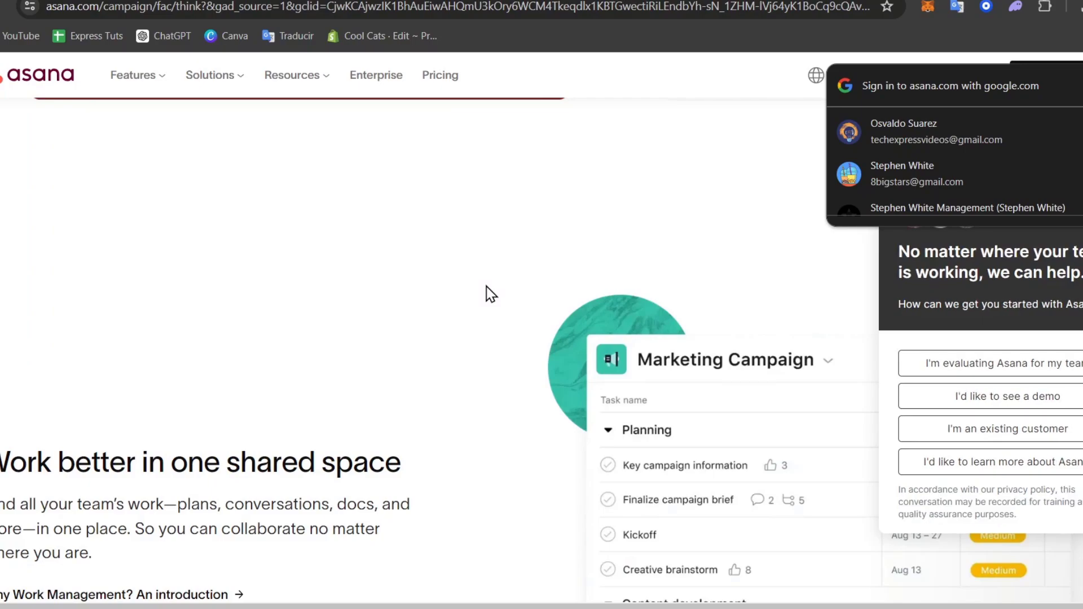
scroll(491, 293, "down", 12)
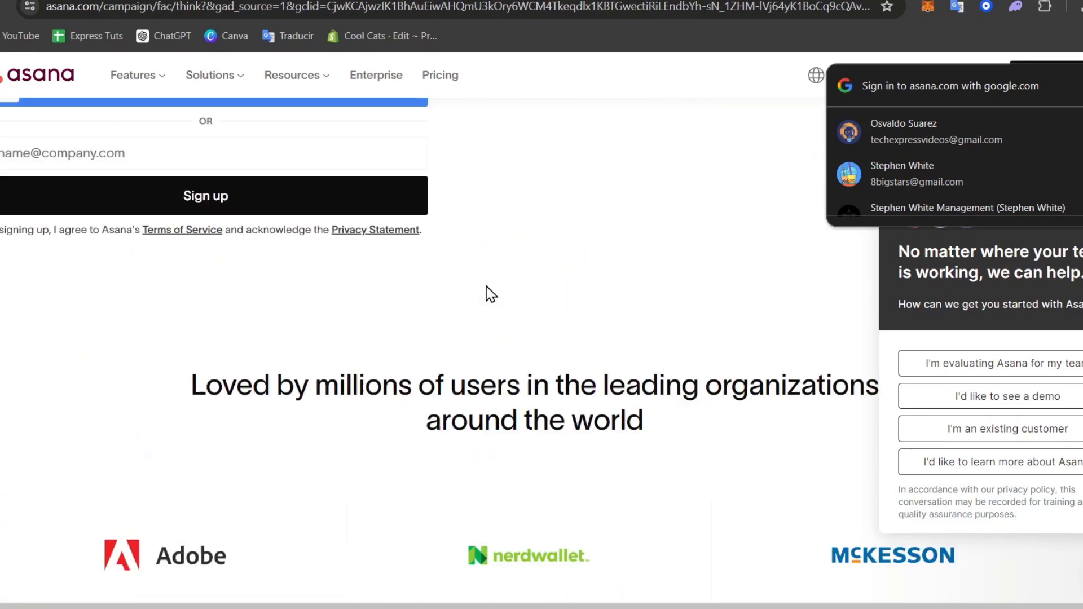
scroll(491, 293, "up", 2)
scroll(491, 293, "down", 15)
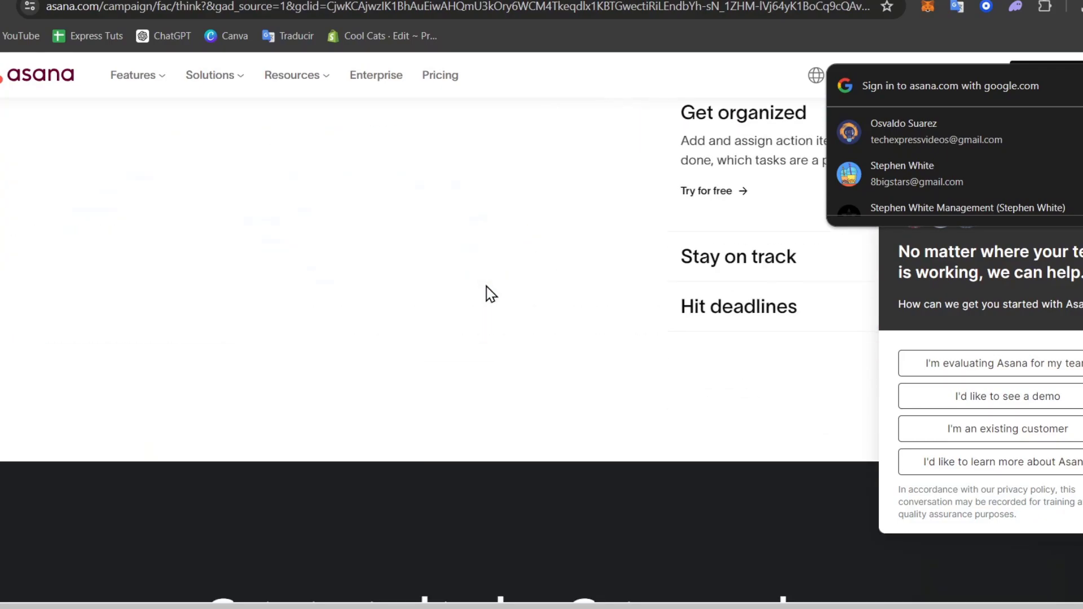
scroll(491, 293, "up", 15)
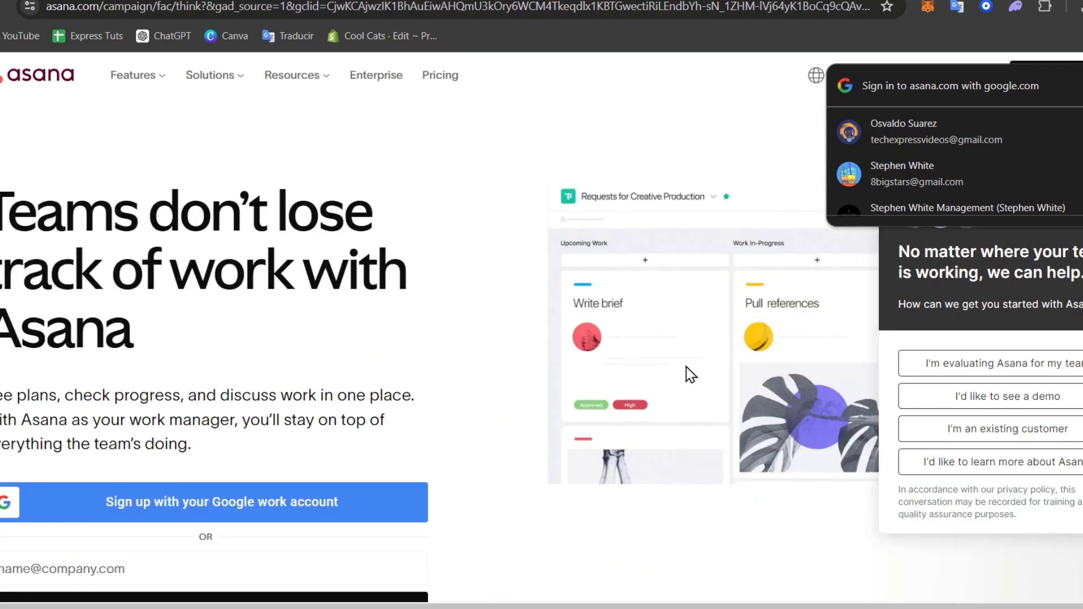
scroll(929, 186, "down", 1)
scroll(942, 152, "up", 1)
Sign up for Asana with the first suggested Google account
left_click(970, 125)
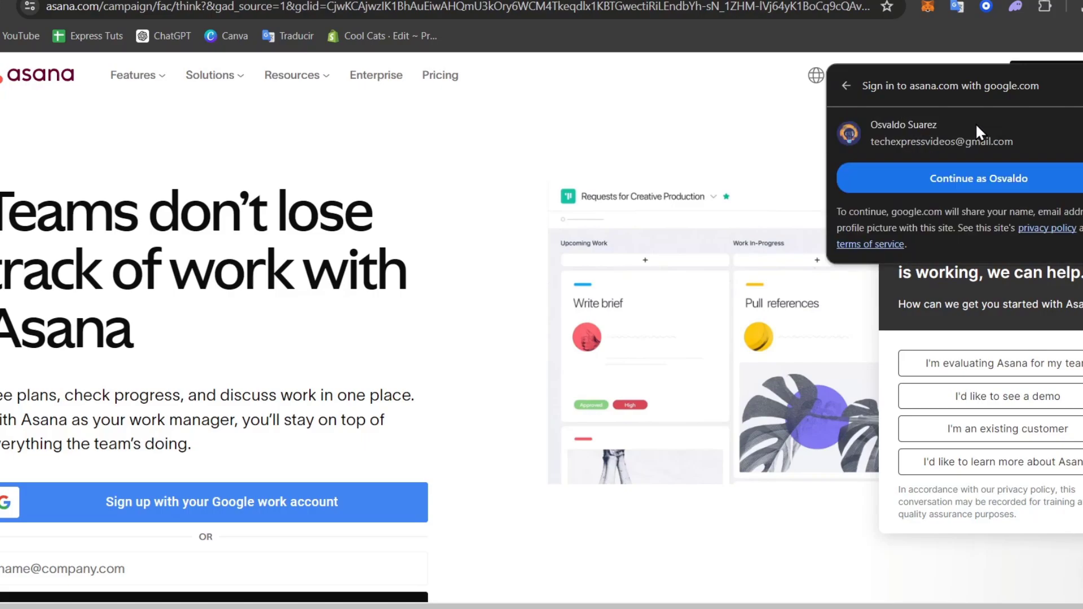
left_click(1066, 184)
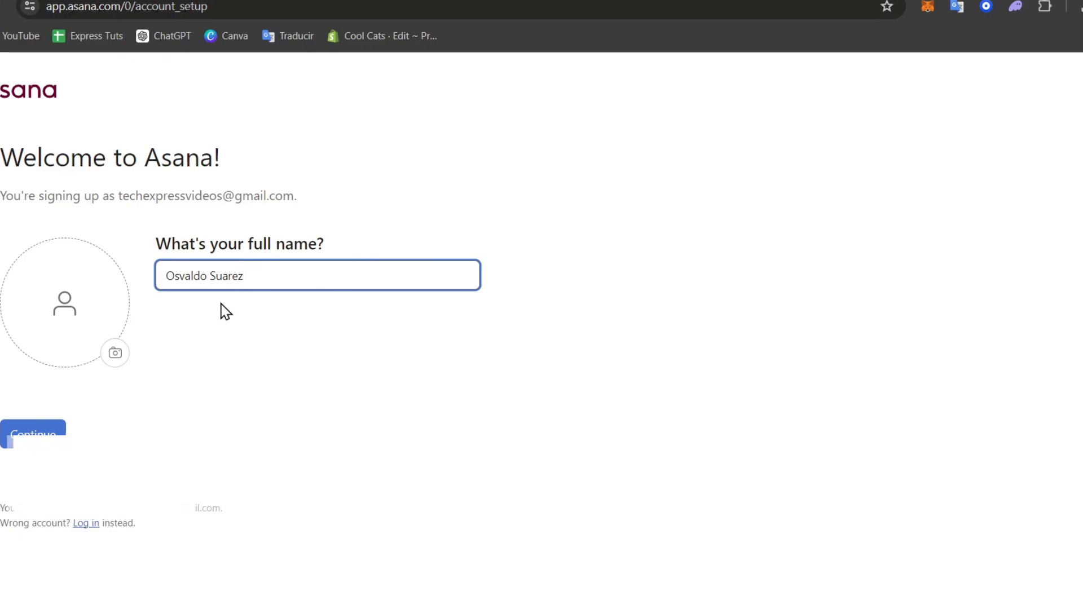
Upload the PNG image 5 from the Descargas folder as the profile picture and proceed with the prefilled full name
left_click(114, 355)
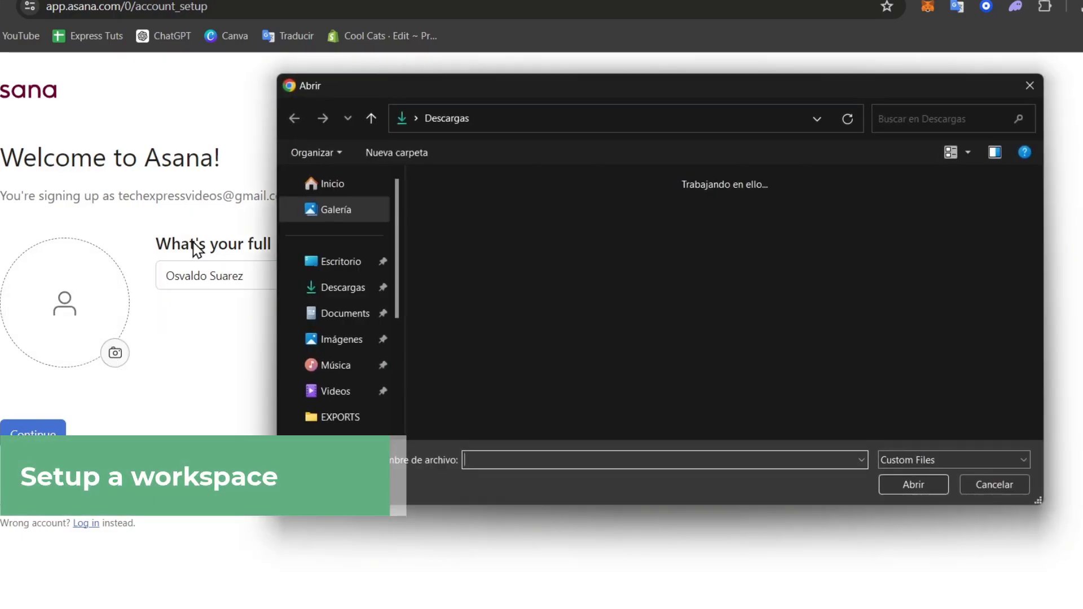
left_click(339, 286)
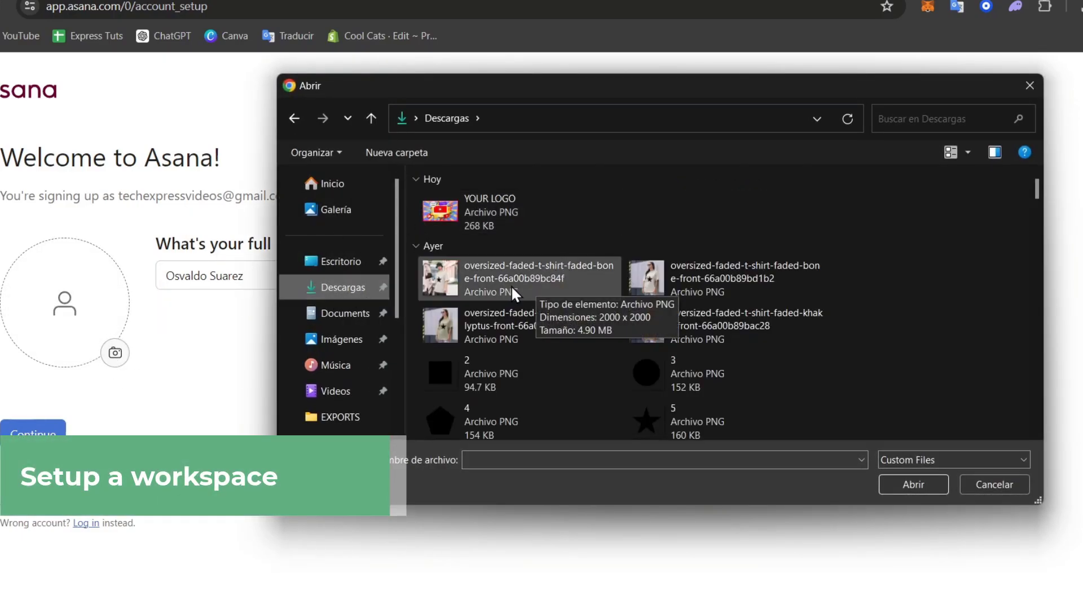
left_click(653, 415)
left_click(929, 489)
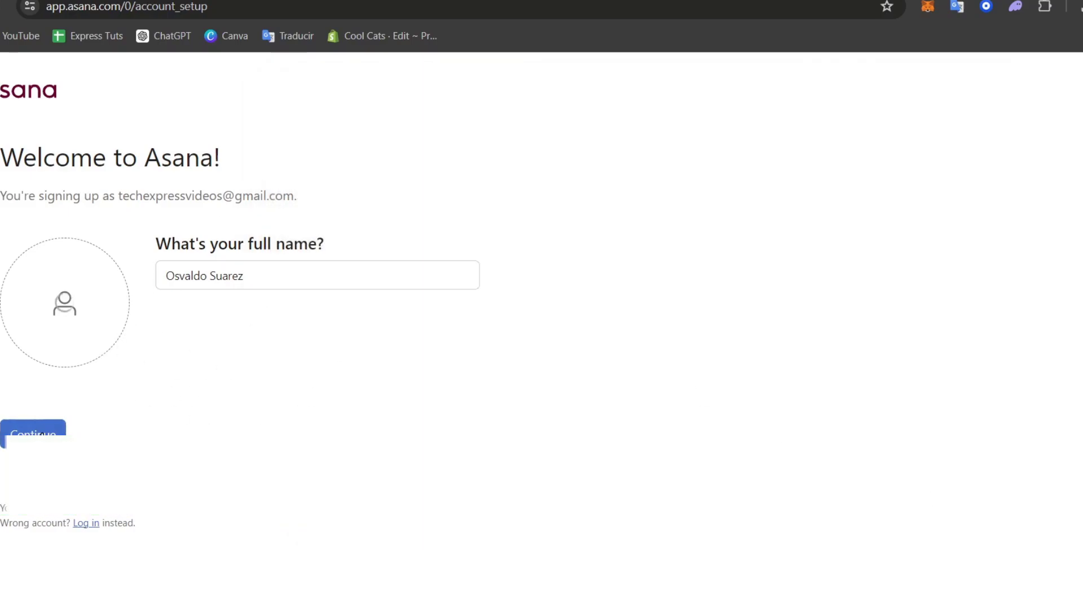
left_click(42, 435)
Describe the work by setting the role to Manager and the function to Design, and submit the answers
left_click_drag(165, 161, 270, 156)
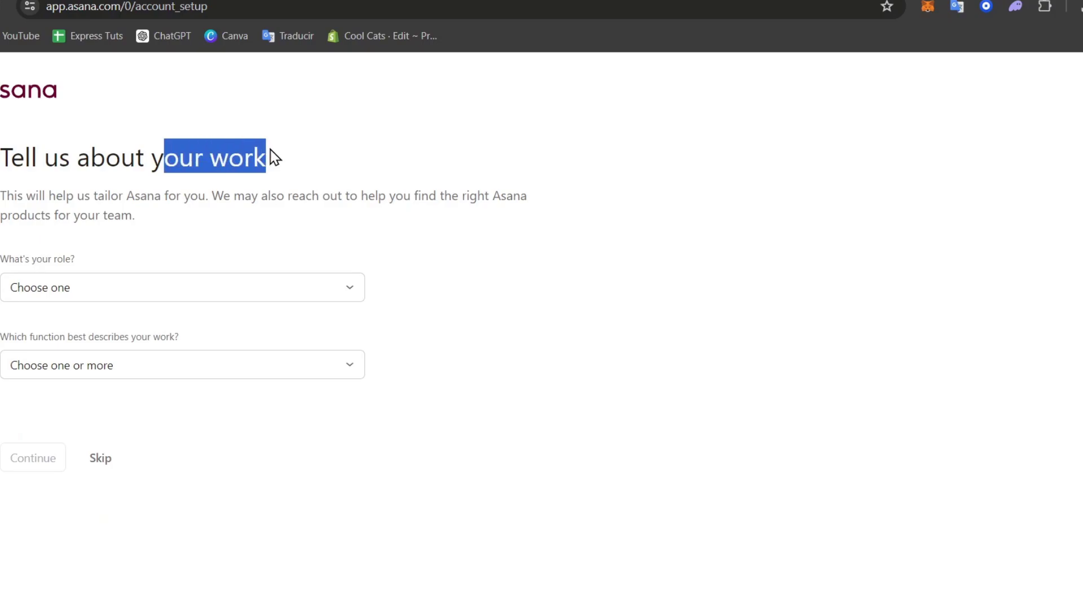
left_click(133, 150)
left_click(131, 292)
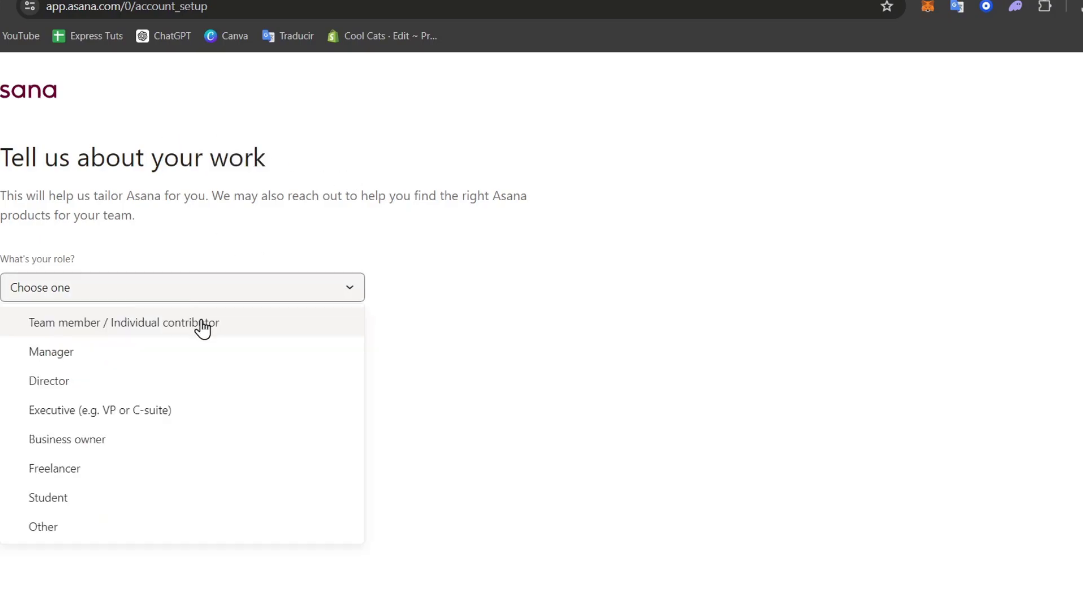
left_click(216, 361)
left_click(148, 373)
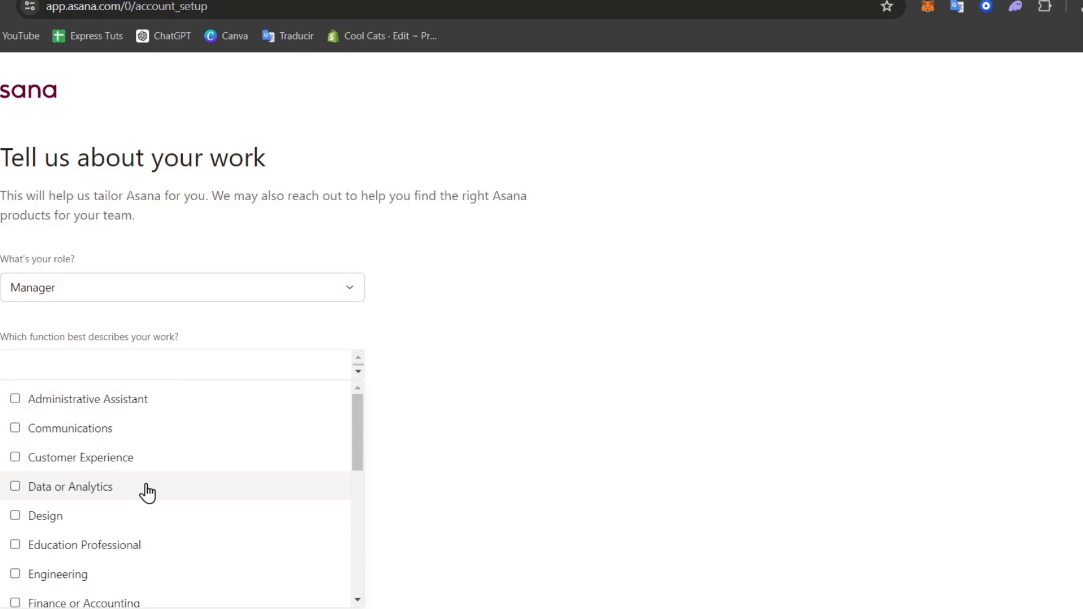
left_click(121, 520)
left_click(488, 433)
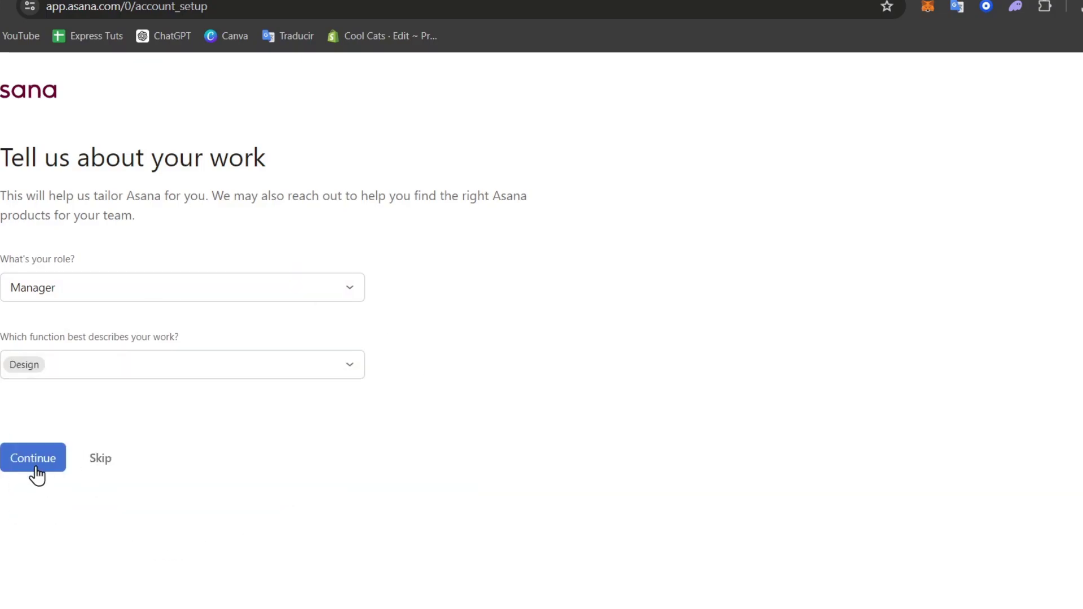
left_click(35, 467)
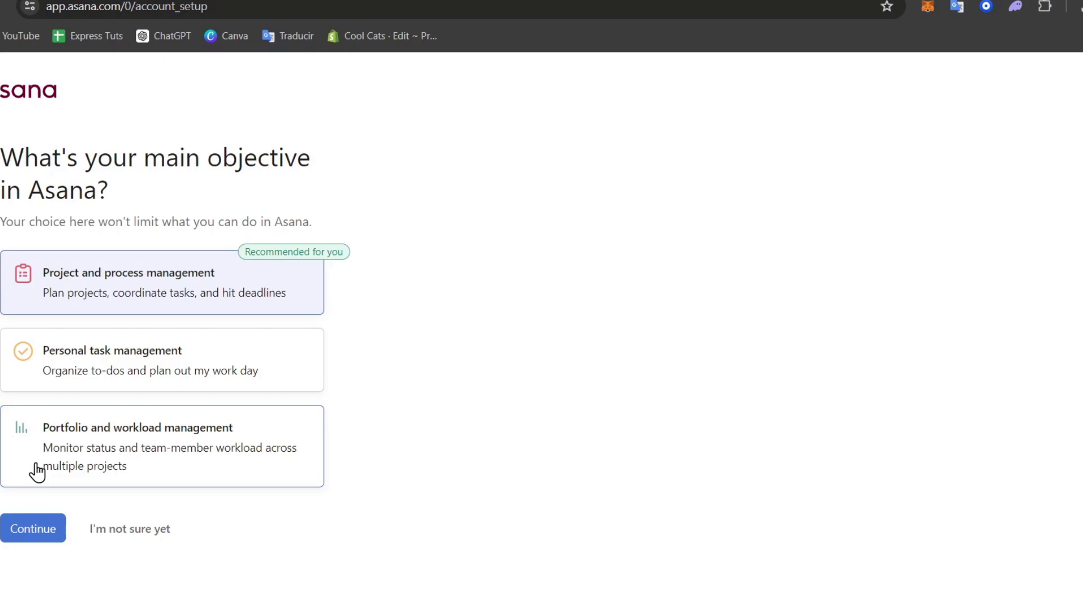
Accept Project and process management as the main objective and name the first project Youtube Strategy 2024
left_click(31, 533)
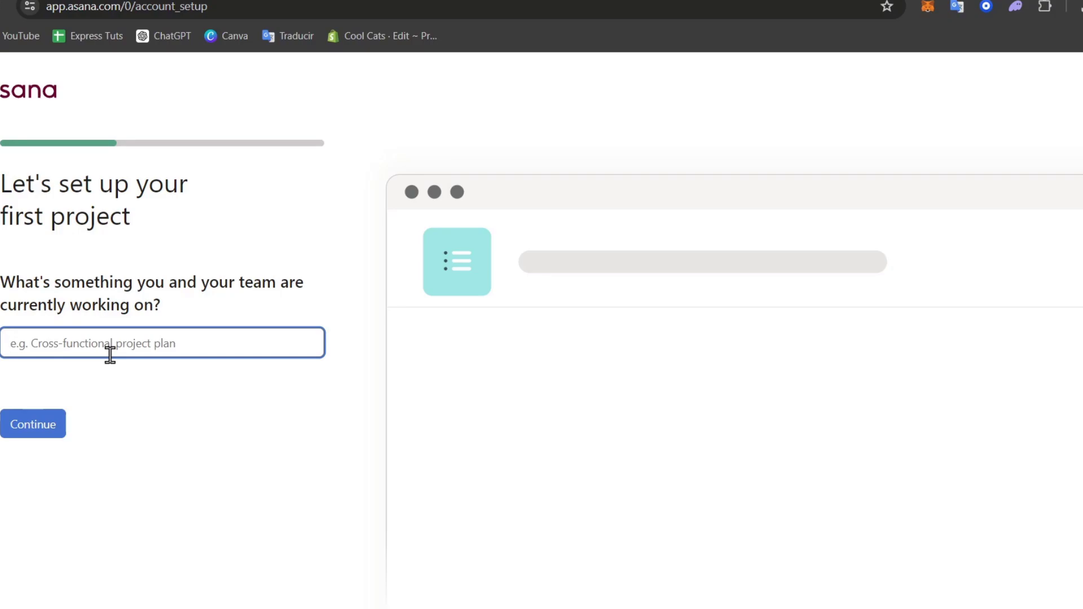
type("Y")
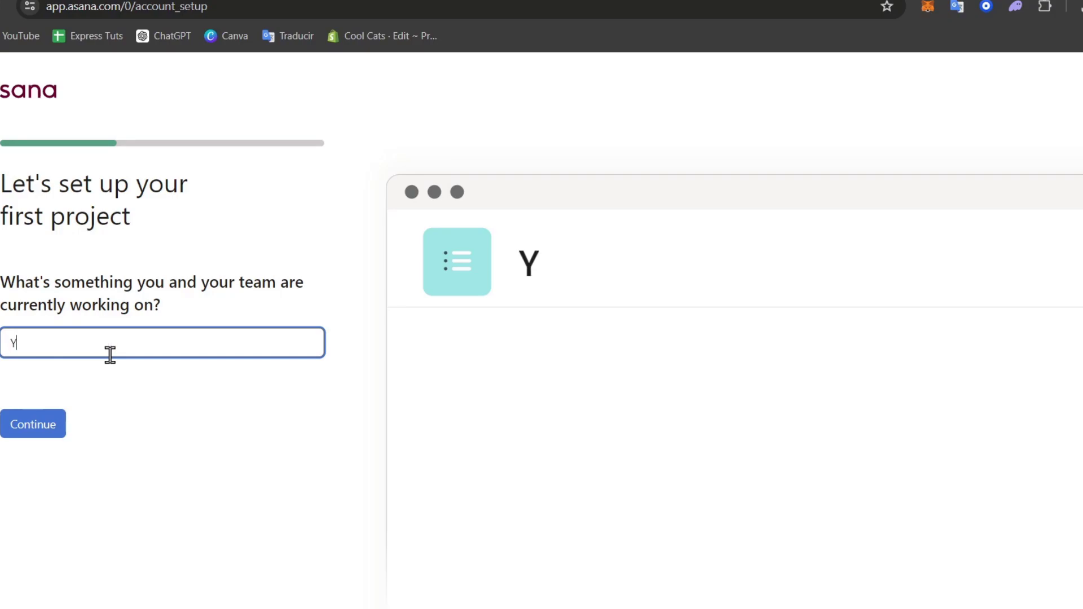
type("outube St")
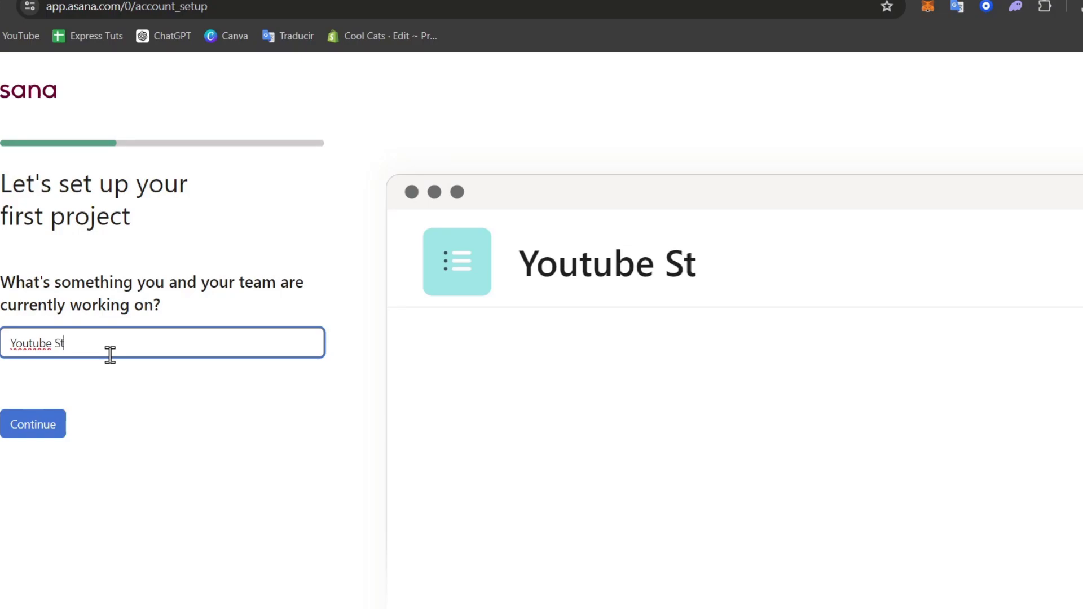
type("rategy 2024")
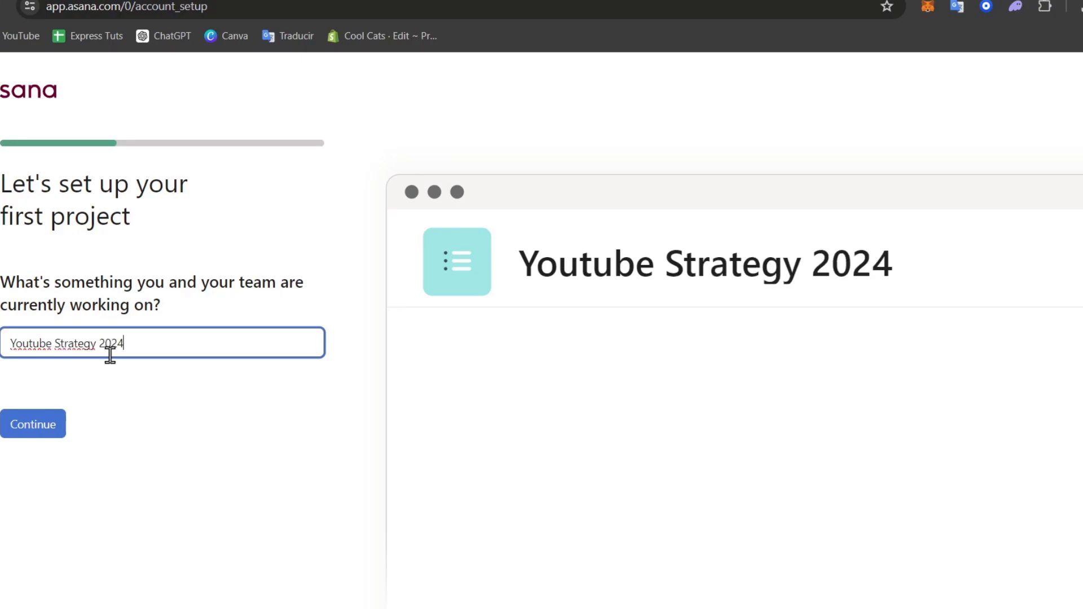
left_click(44, 426)
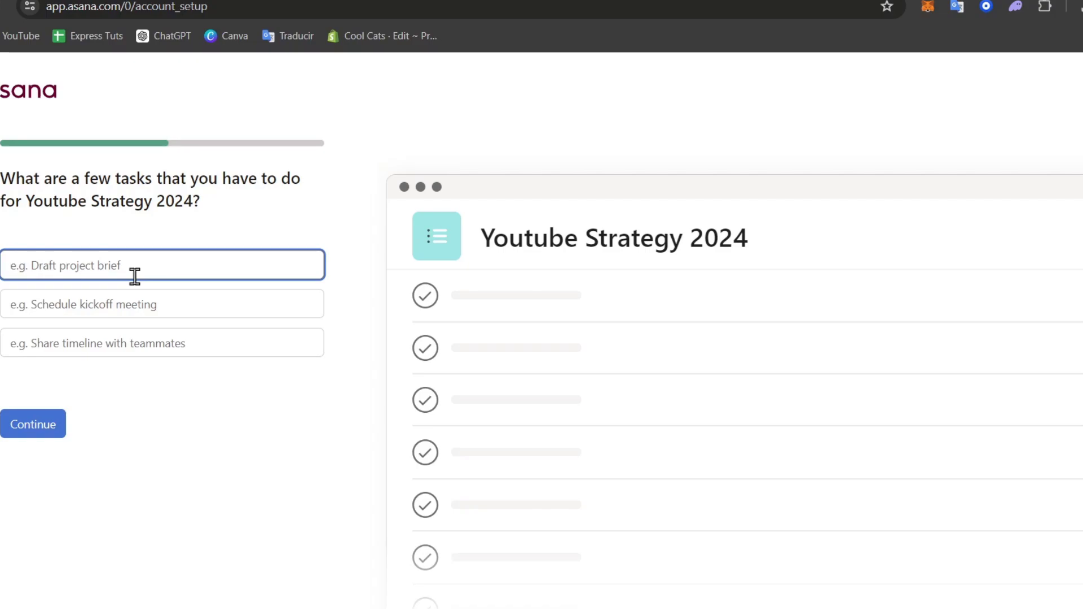
Add the tasks Create a Short Video and Get a niche to the project, leaving the third task blank
type("Create a Shor")
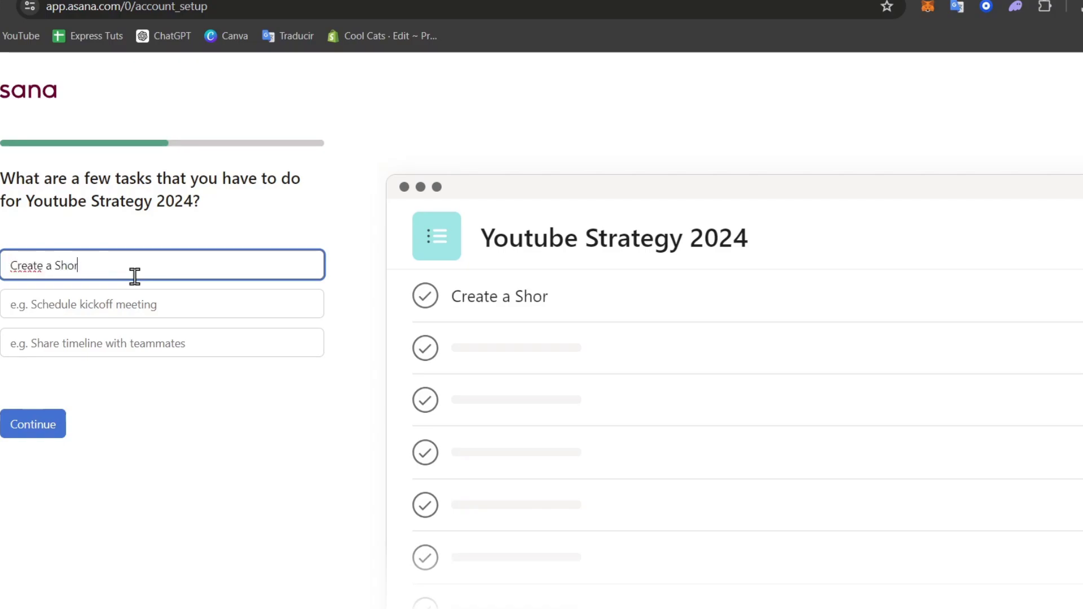
type("t Video")
left_click(176, 301)
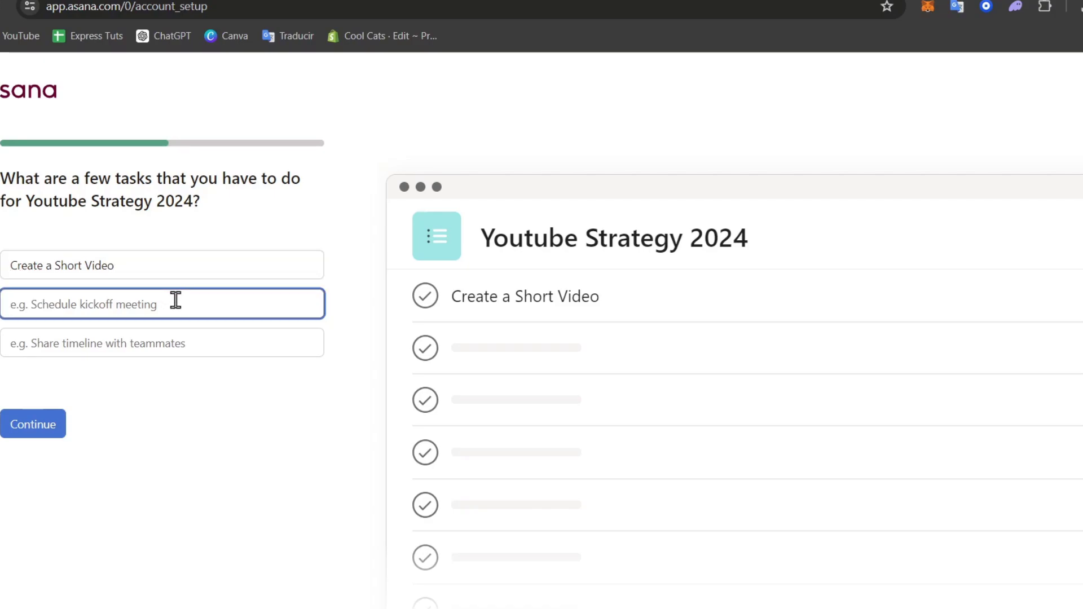
type("Get a niche")
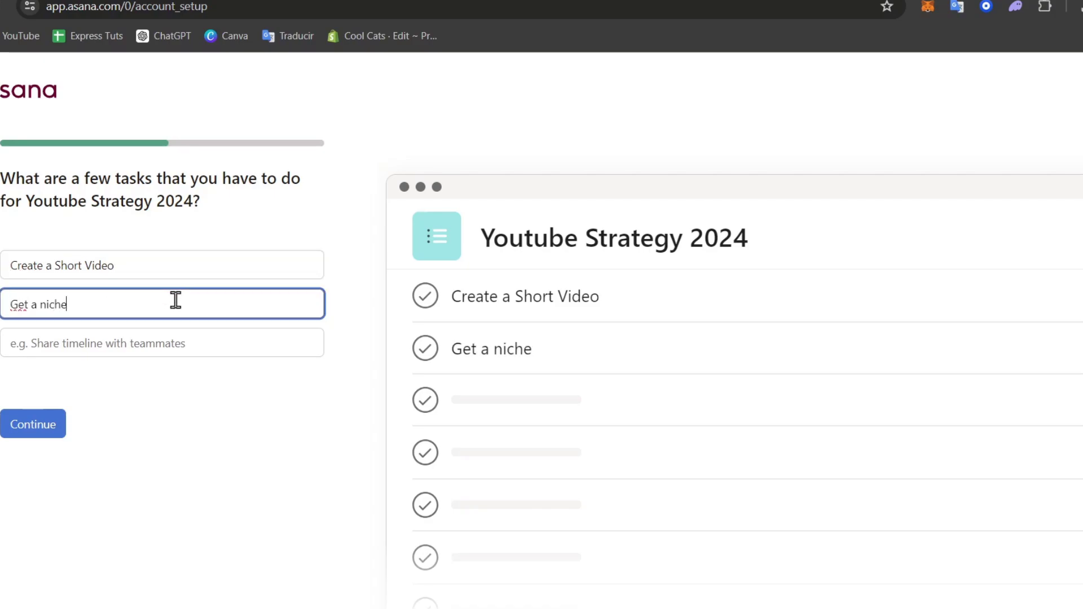
left_click(194, 339)
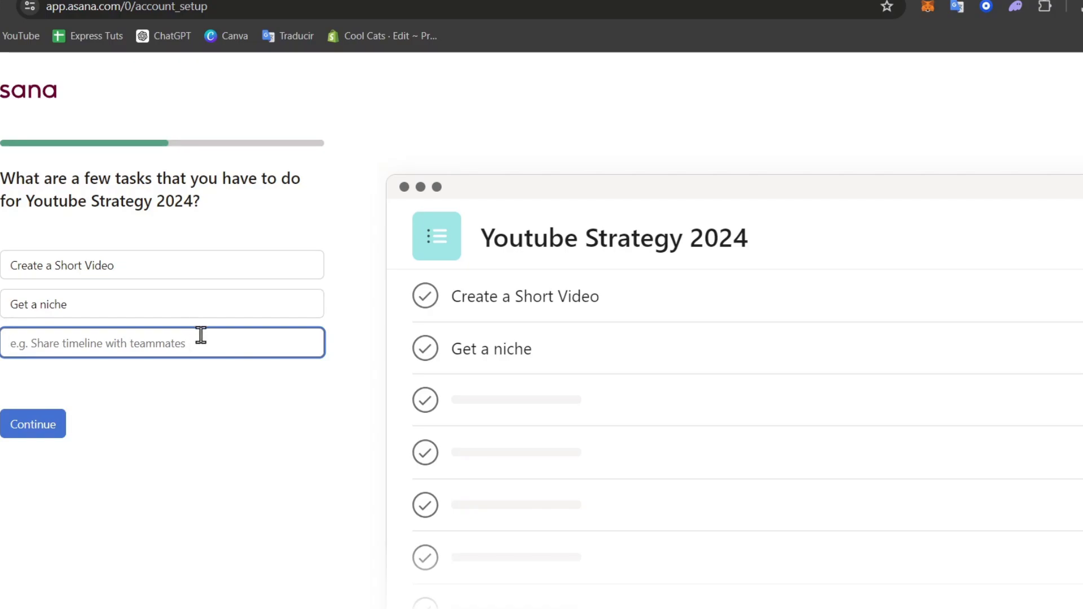
left_click(37, 423)
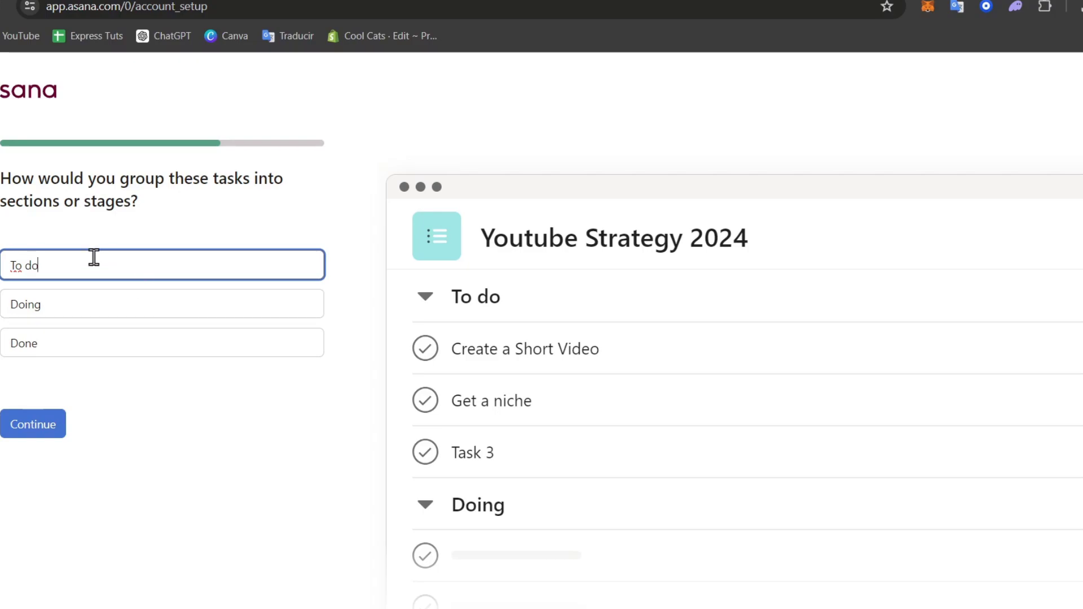
Rename the project's three sections as Drafts, Ideas and Production, and submit them
triple_click(94, 258)
type("Drafts")
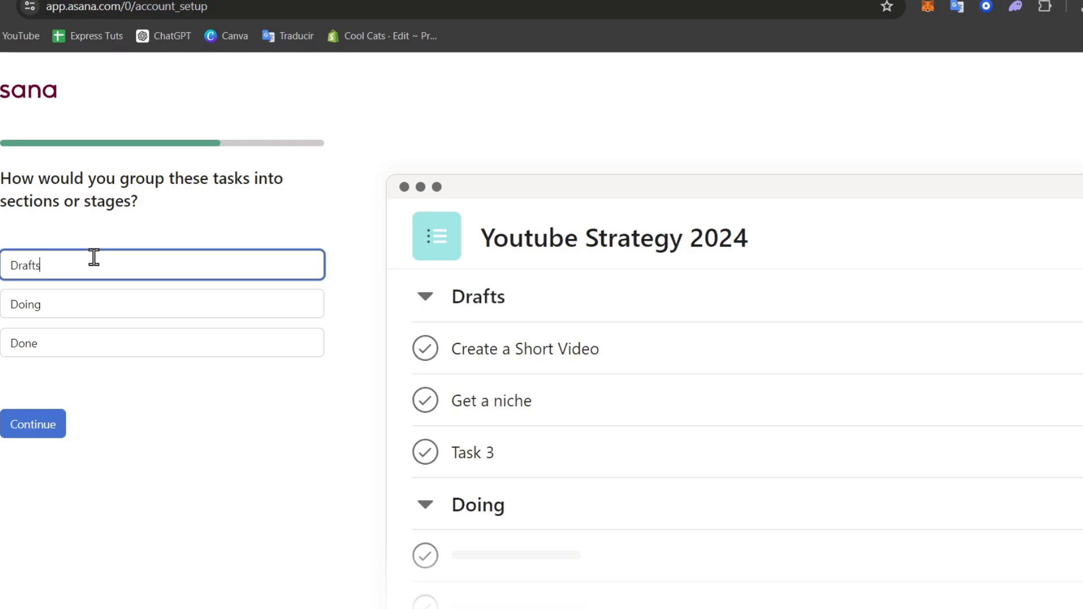
triple_click(102, 302)
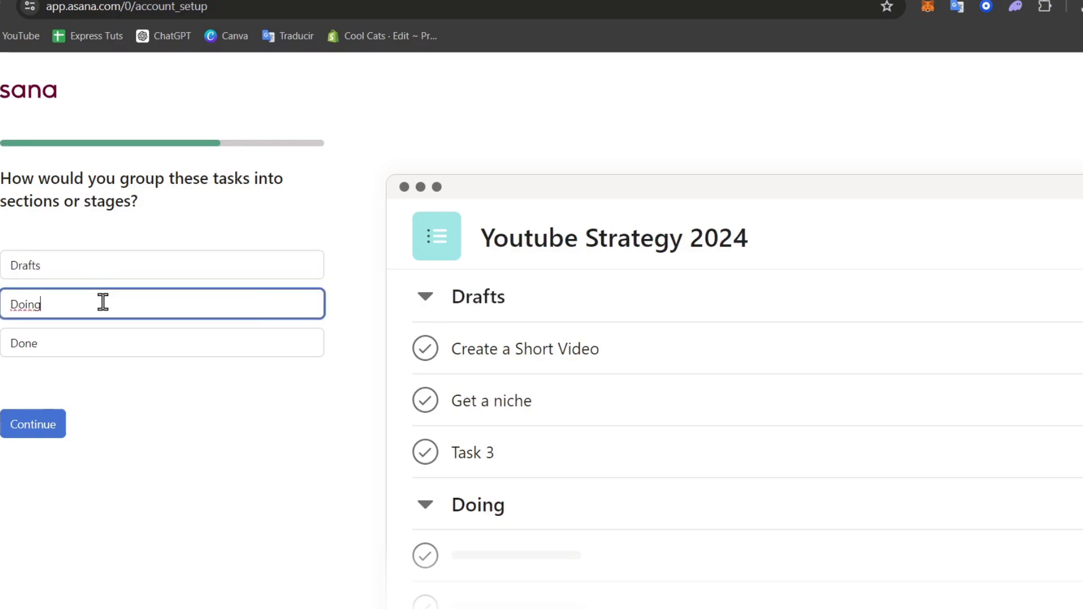
type("Ideas")
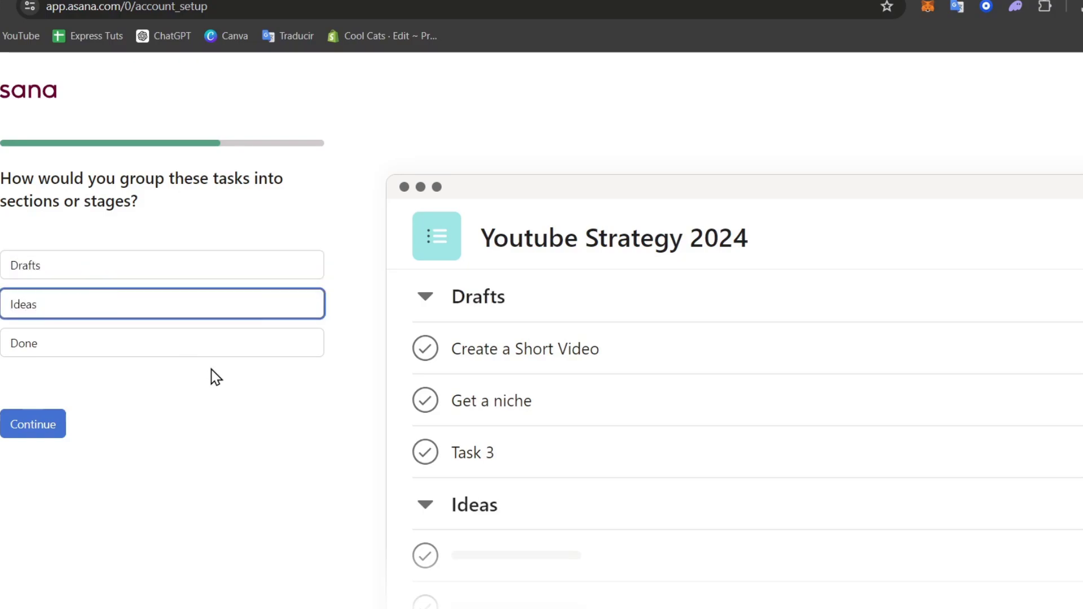
triple_click(211, 351)
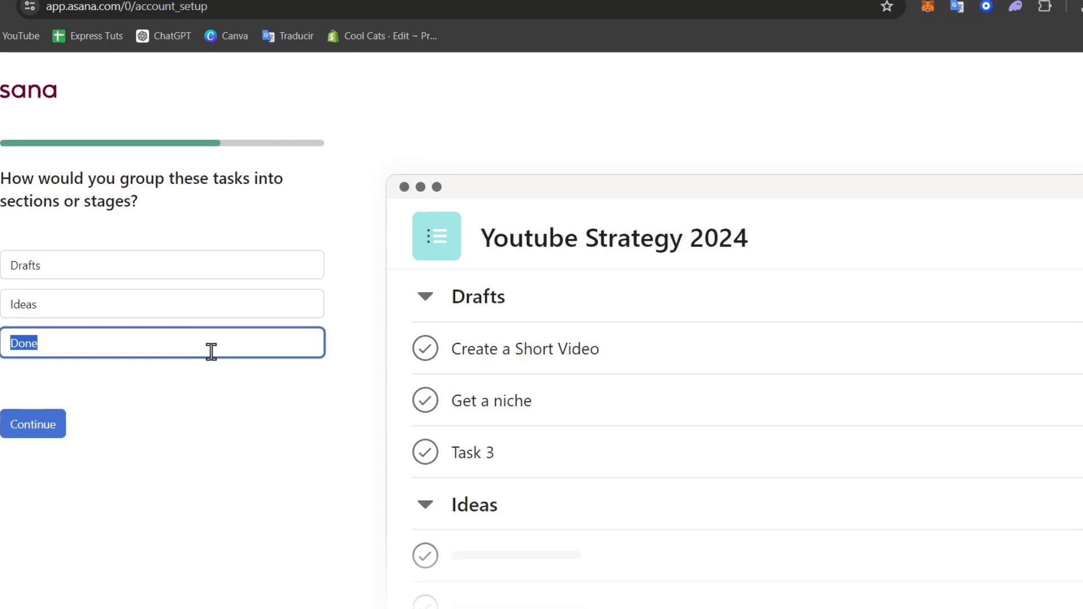
type("Po")
type("oduction")
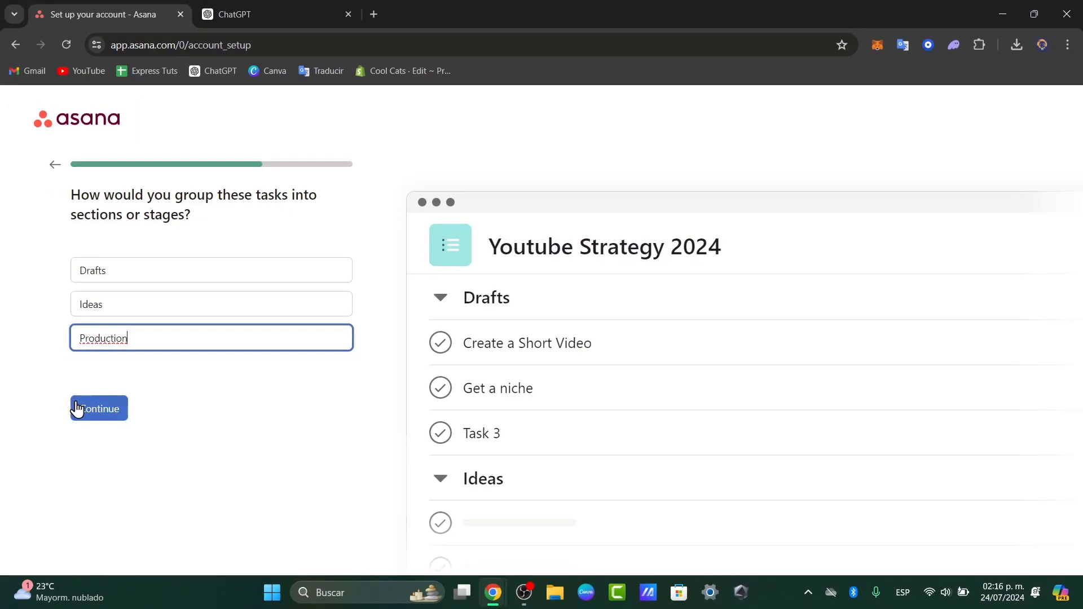
left_click(9, 425)
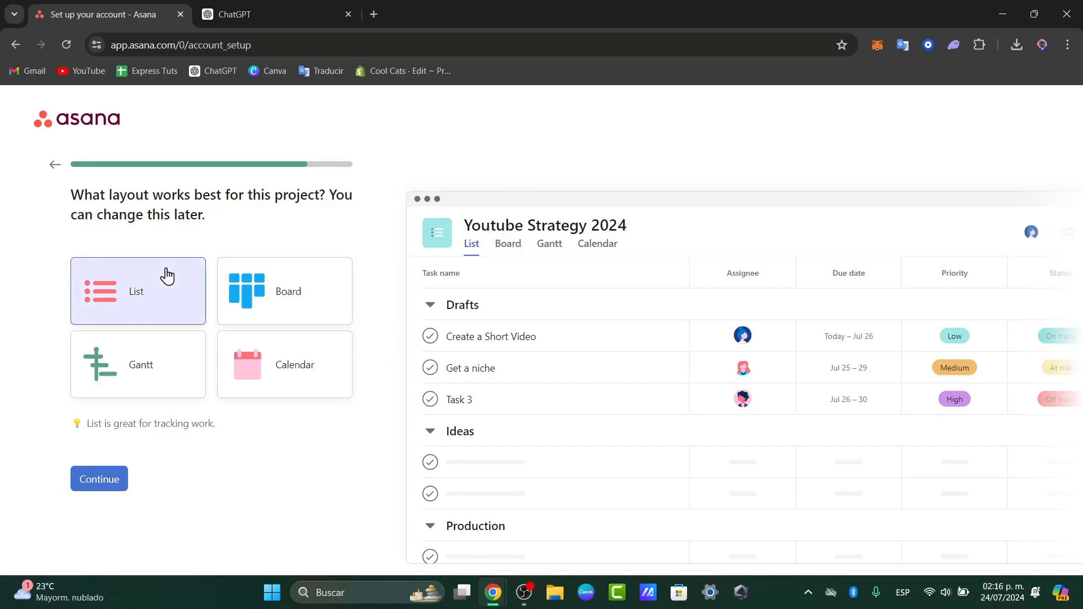
Preview the Board, Gantt and Calendar layouts, and confirm List as the project's layout
left_click(258, 298)
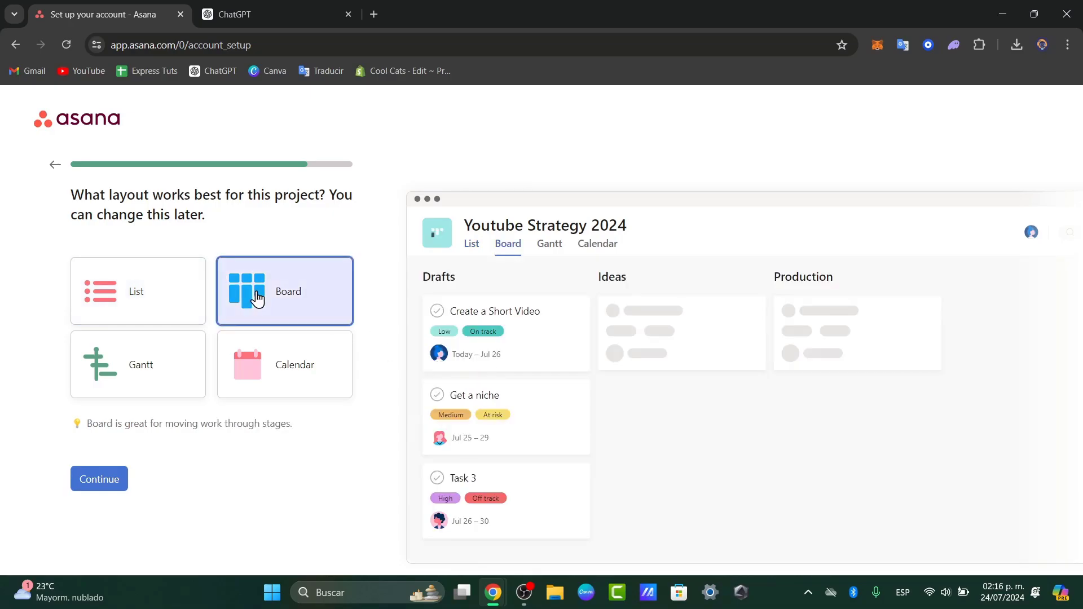
left_click(181, 368)
left_click(257, 377)
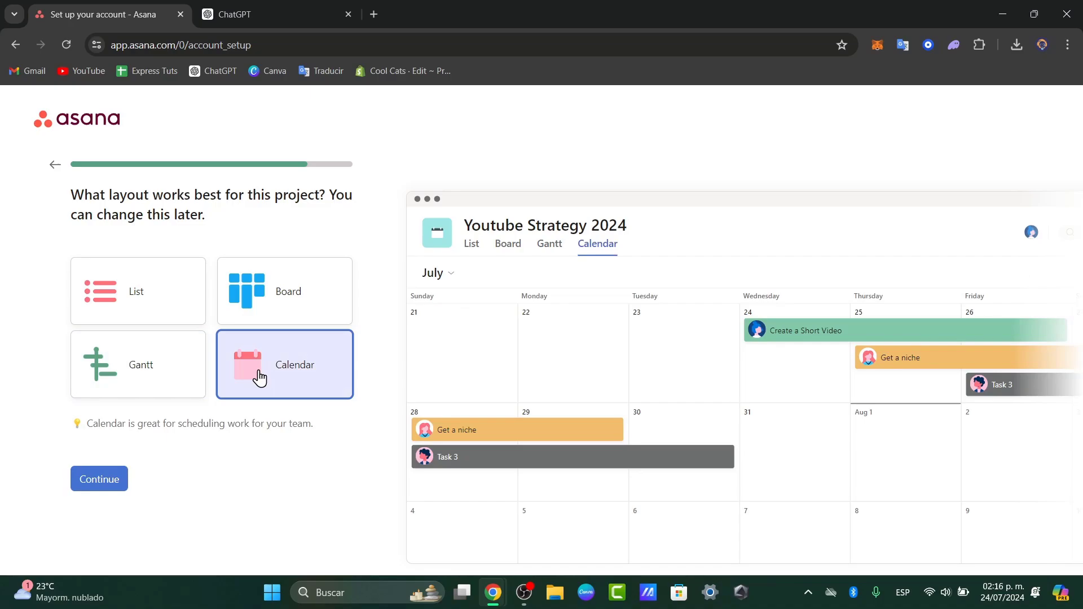
left_click(290, 295)
left_click(198, 284)
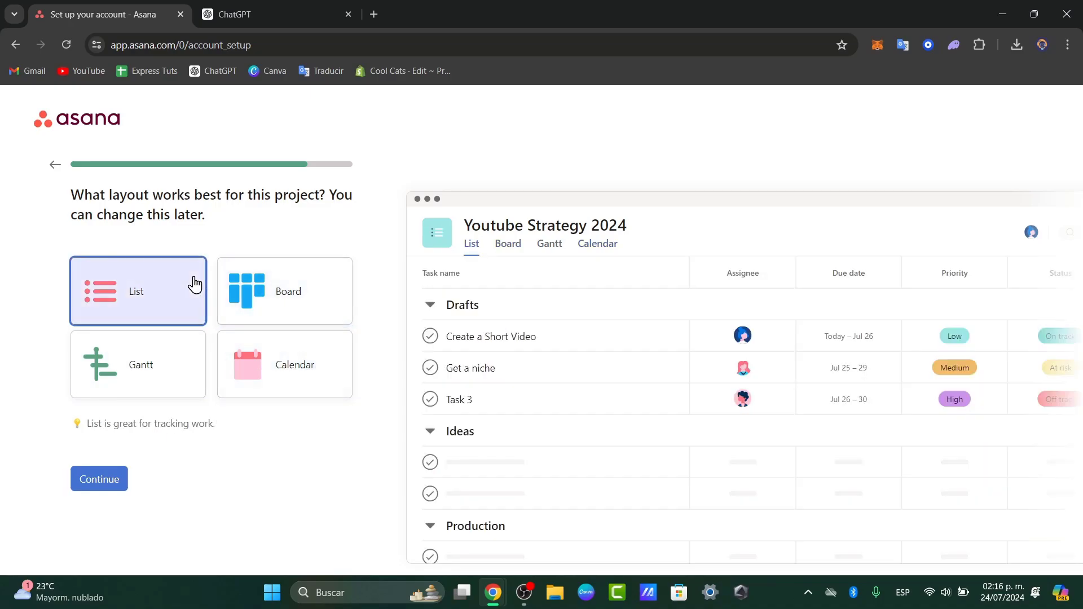
left_click(102, 479)
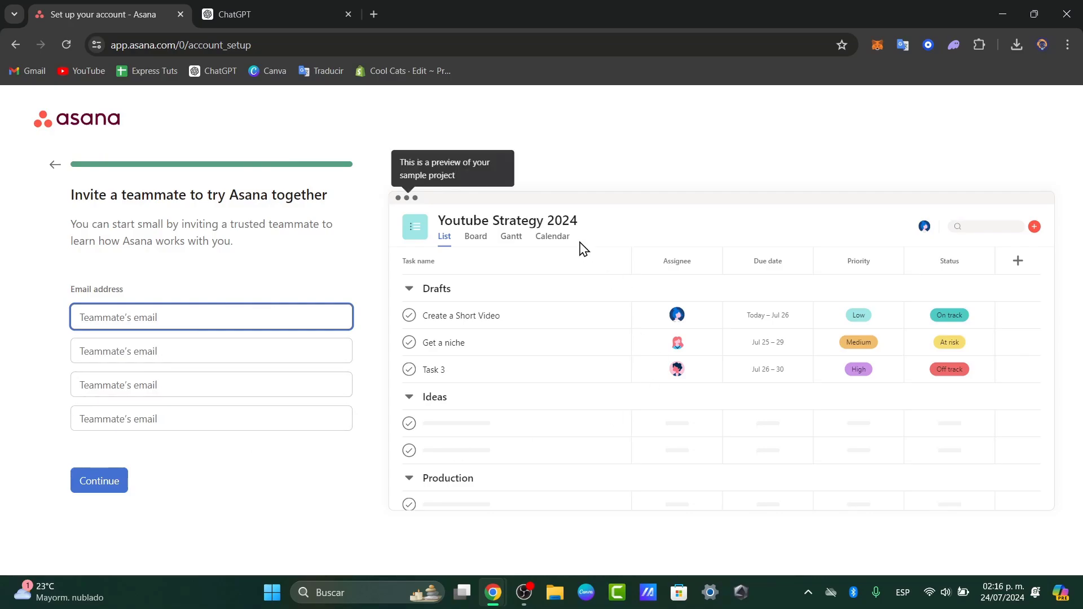
Finish the account setup without inviting teammates or downloading the apps, and start the 30-day trial
left_click(99, 479)
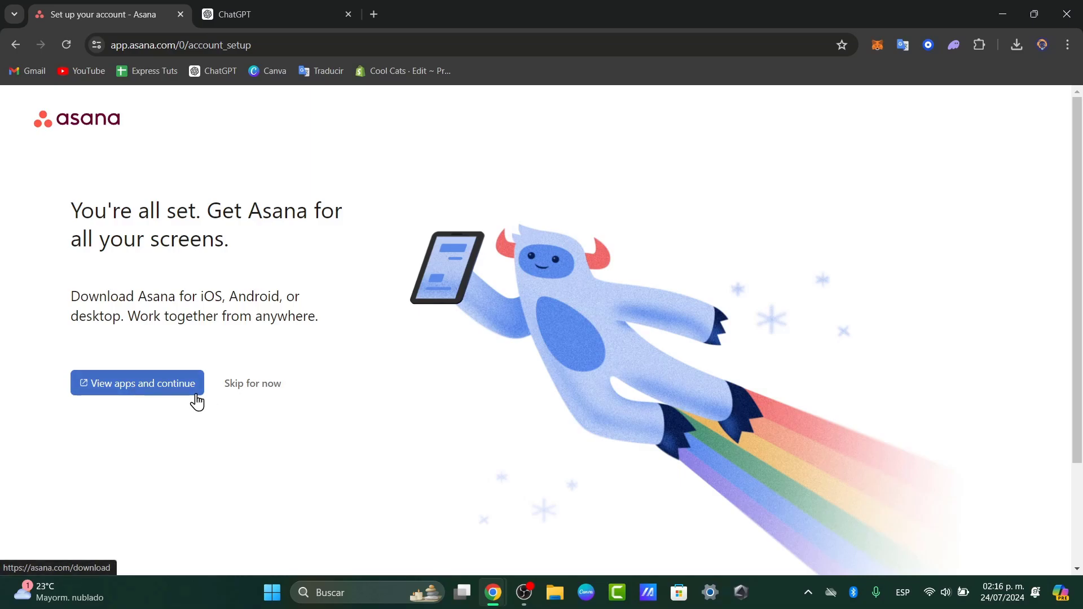
left_click(273, 400)
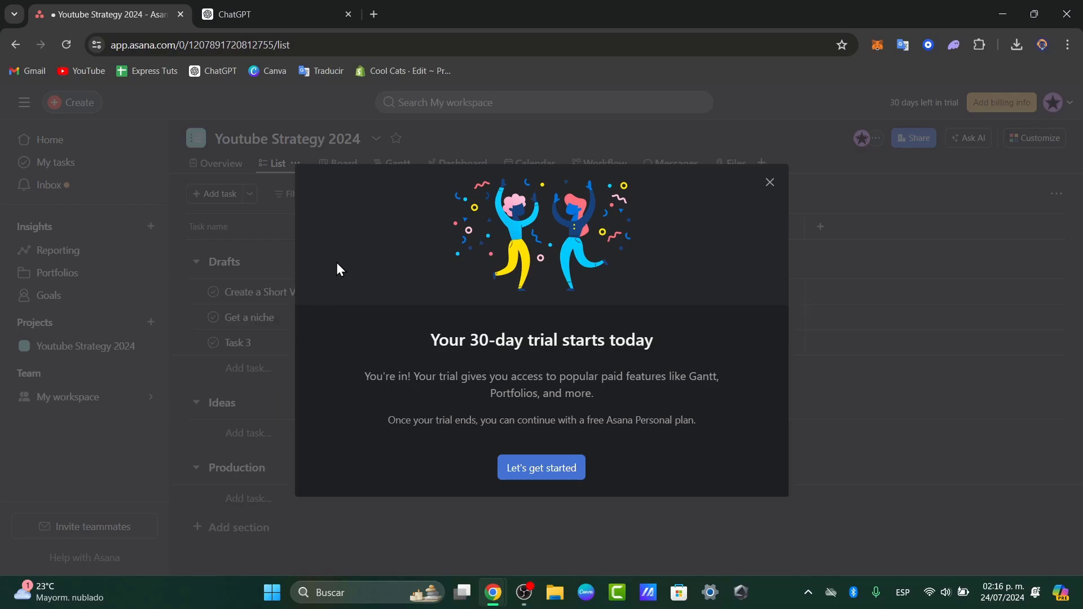
left_click(562, 458)
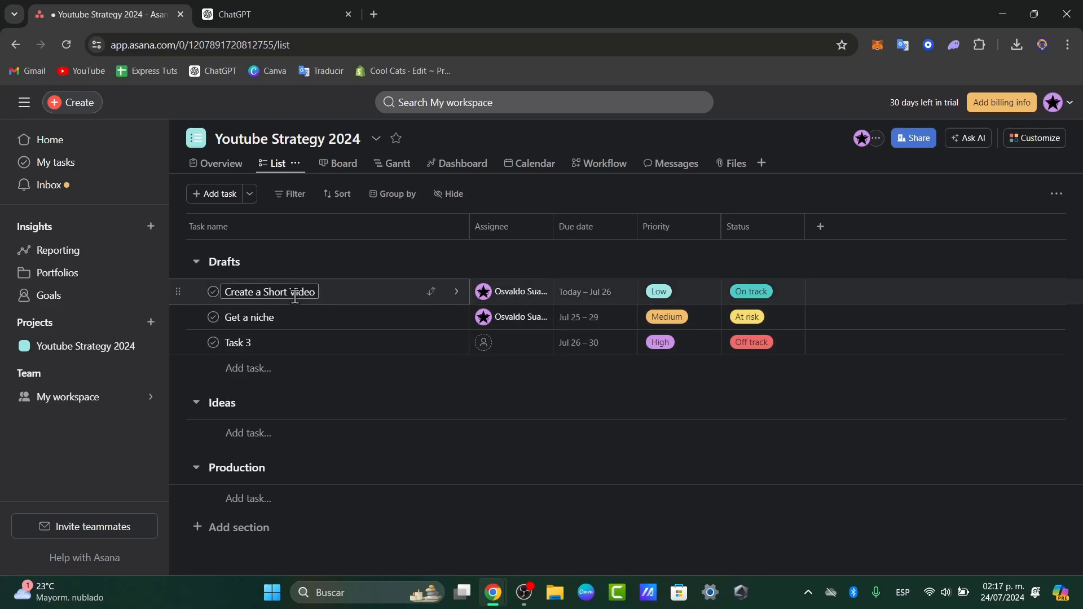
Delete Task 3 from the Drafts section of the project
left_click(350, 349)
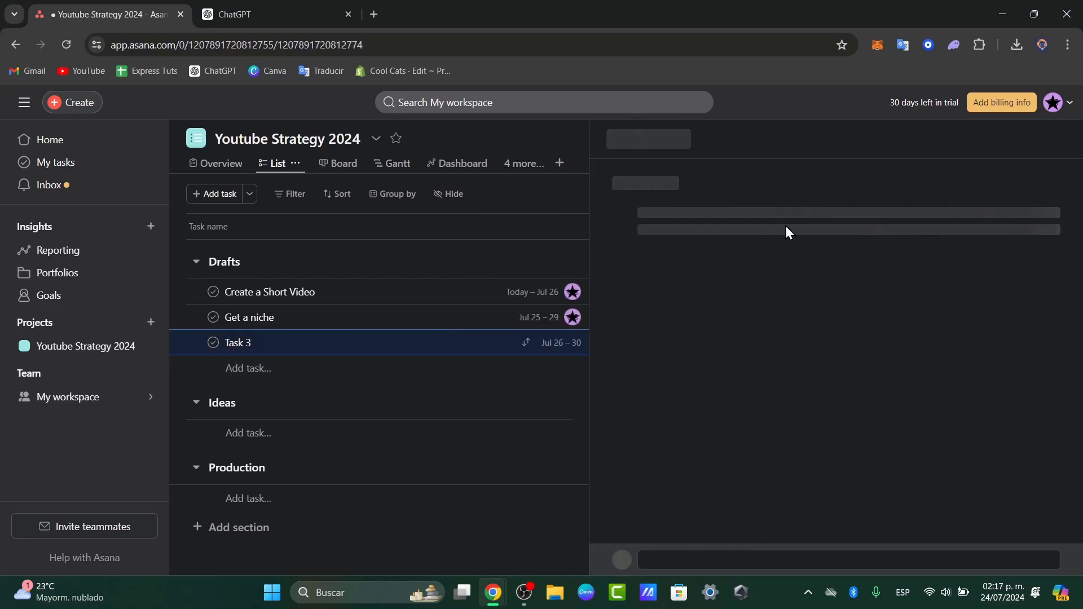
right_click(307, 345)
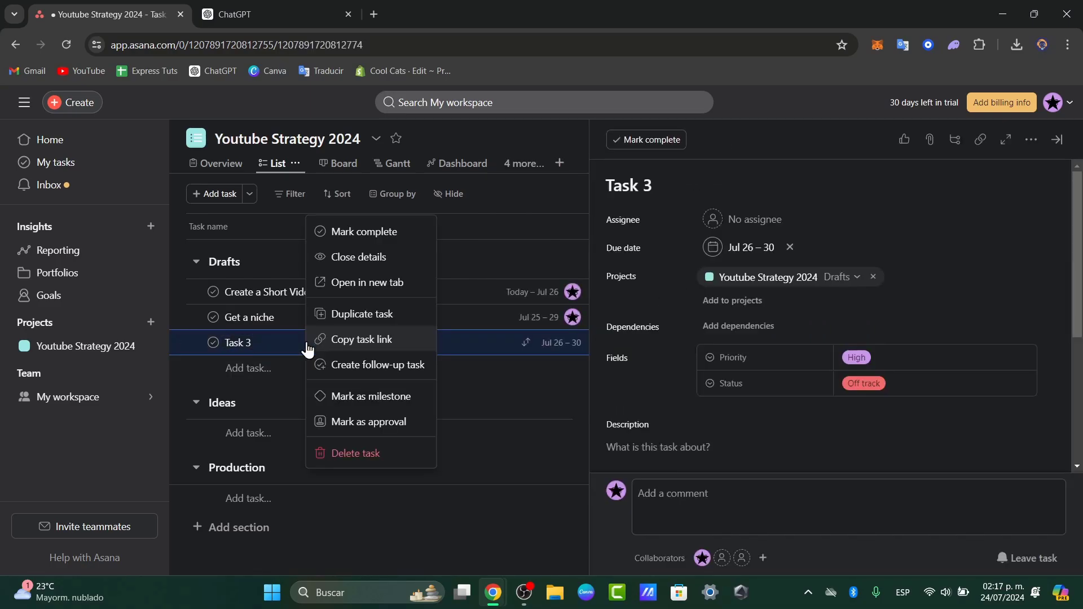
left_click(369, 454)
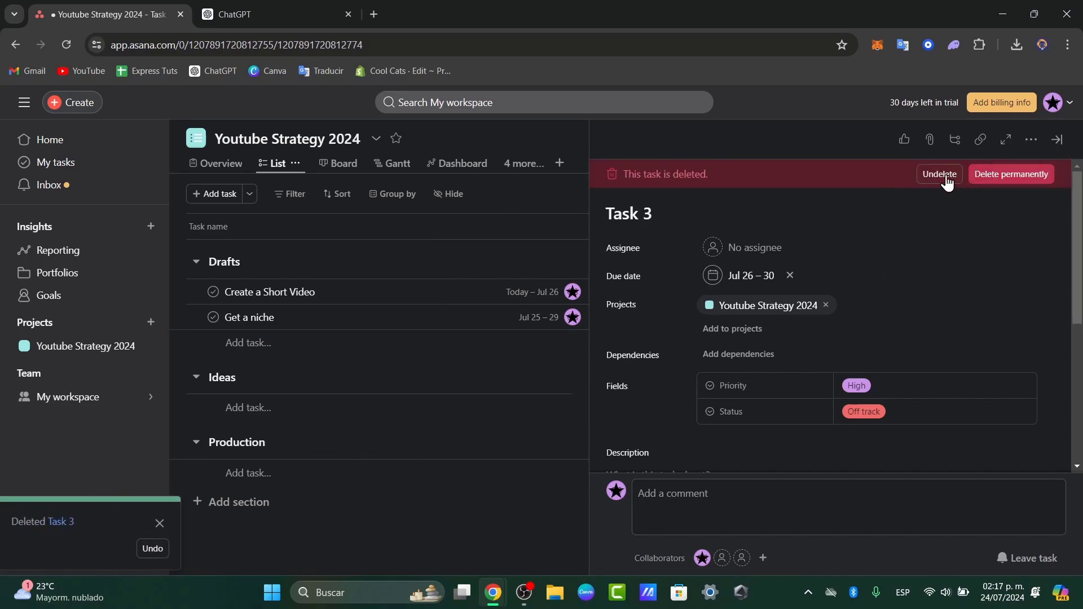
Review the details of the Get a niche task, from its assignee to its comments, and close them
left_click(327, 318)
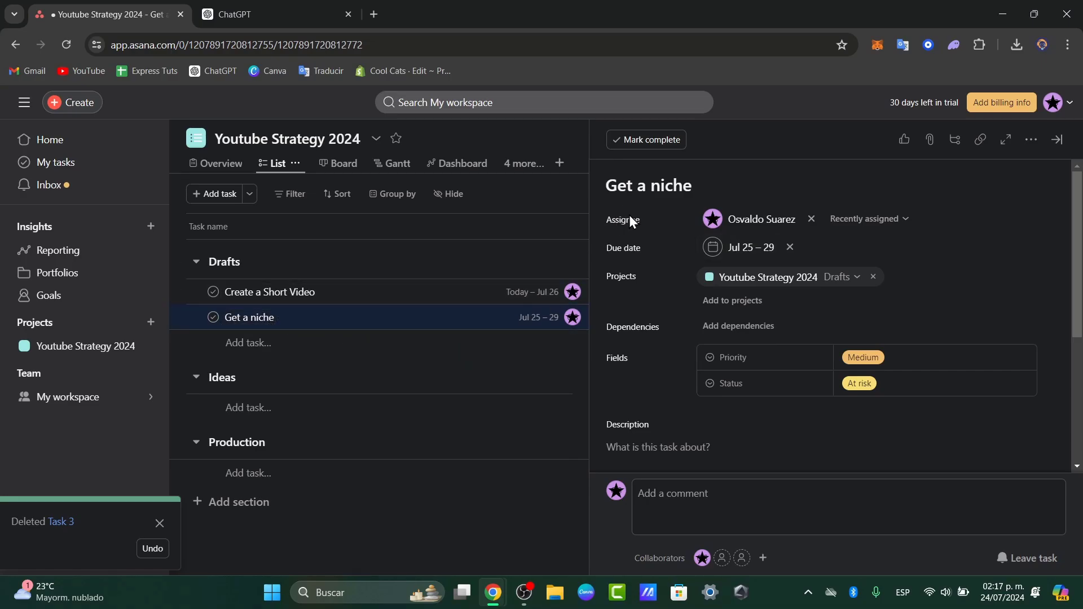
left_click_drag(621, 219, 654, 221)
scroll(649, 417, "down", 4)
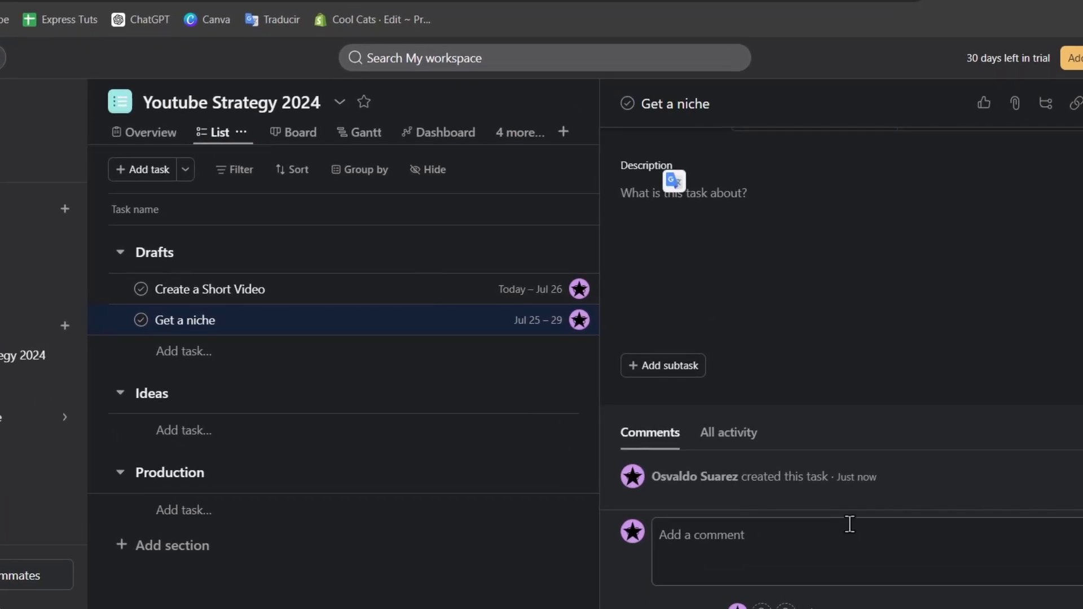
scroll(825, 377, "up", 5)
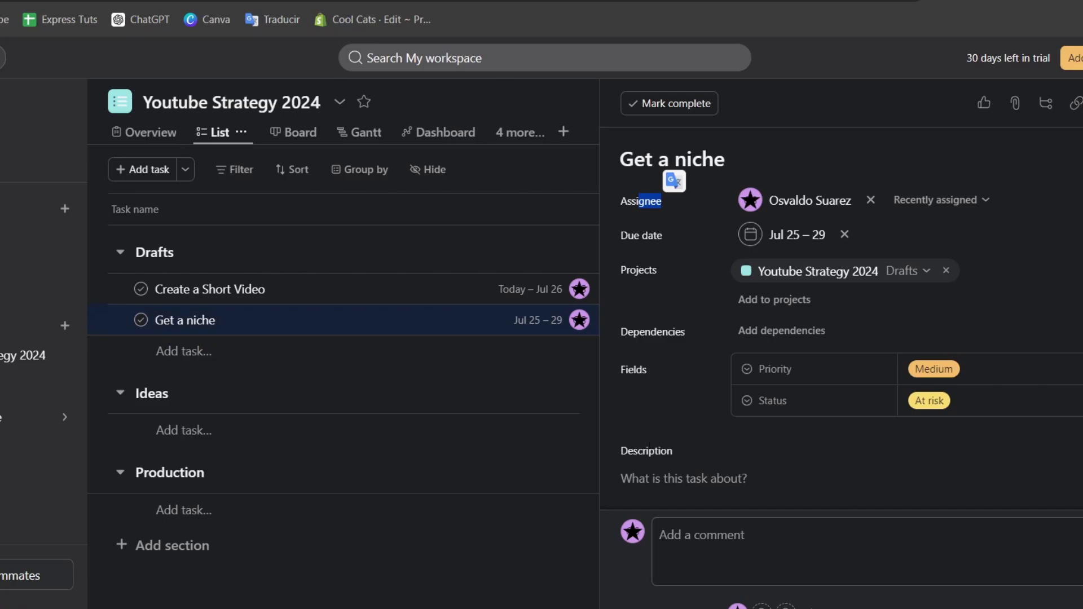
left_click(1082, 103)
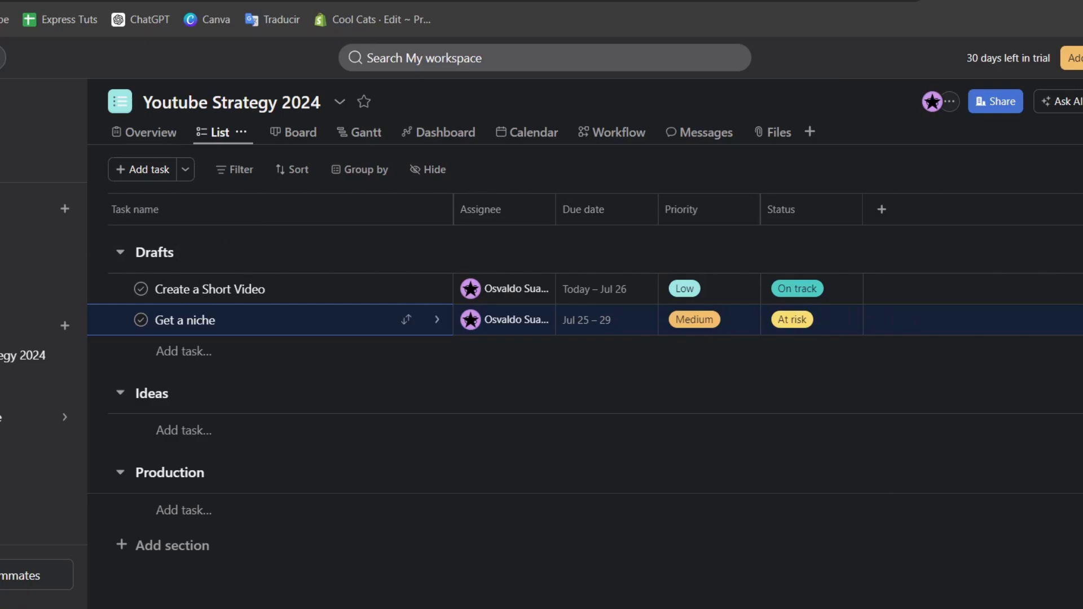
left_click(1082, 169)
left_click(386, 568)
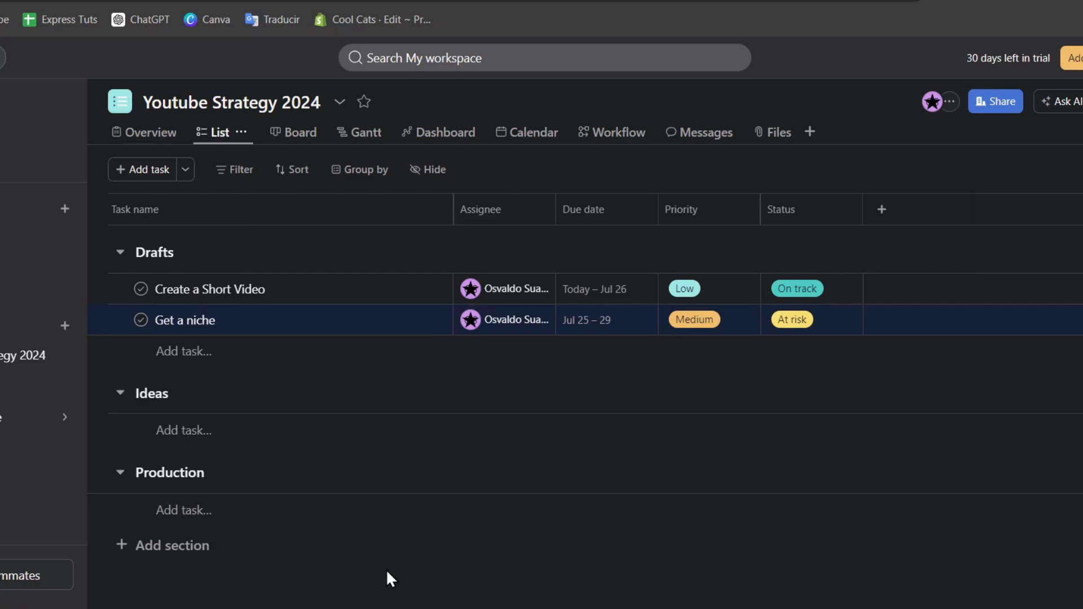
Add a section named Post Production below Drafts and collapse it
left_click(185, 170)
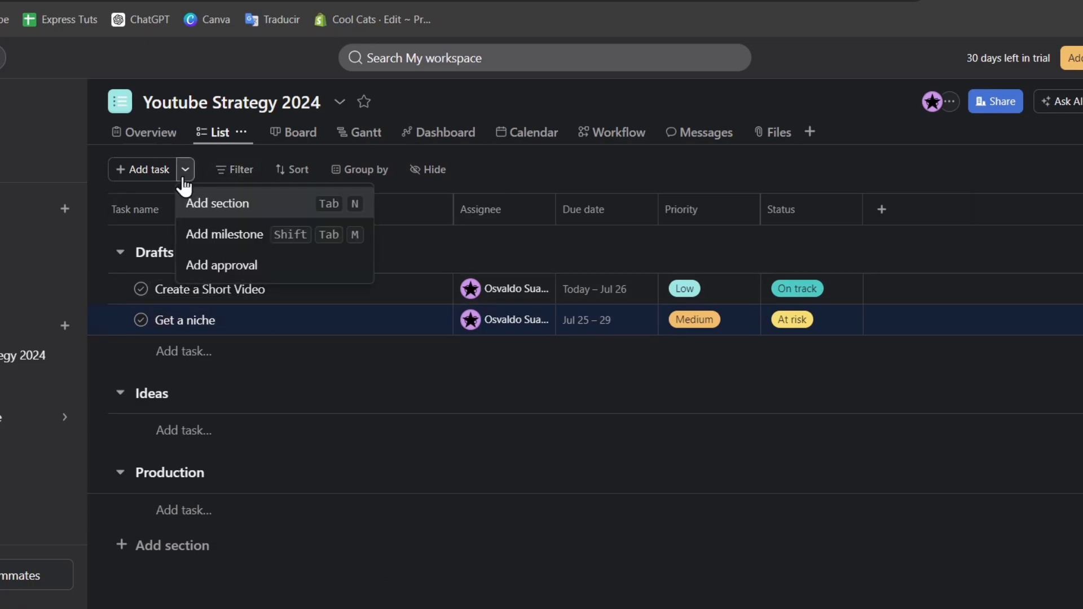
left_click(235, 203)
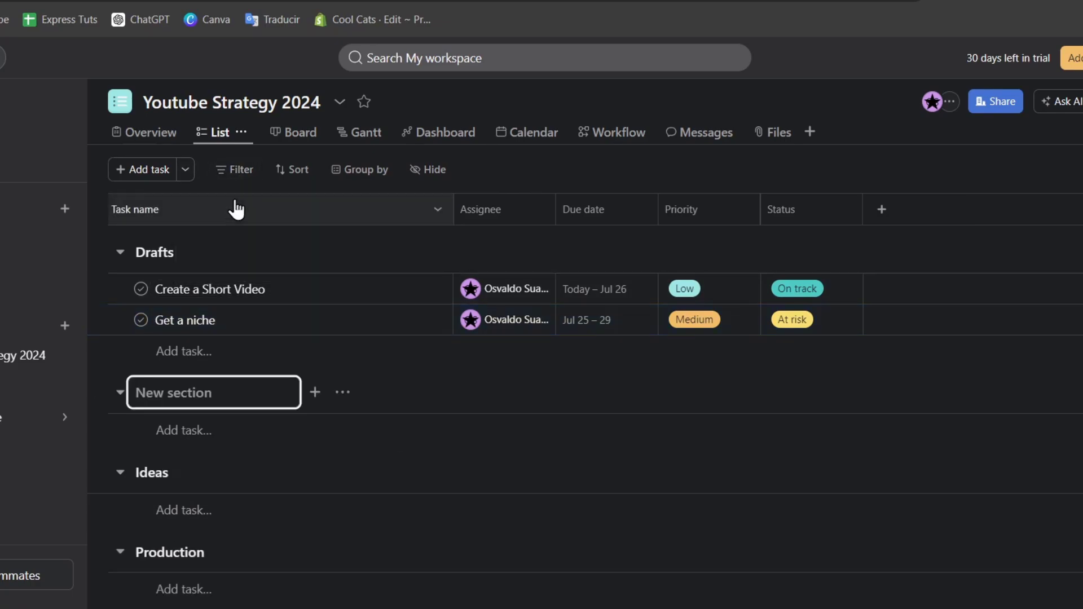
left_click(185, 170)
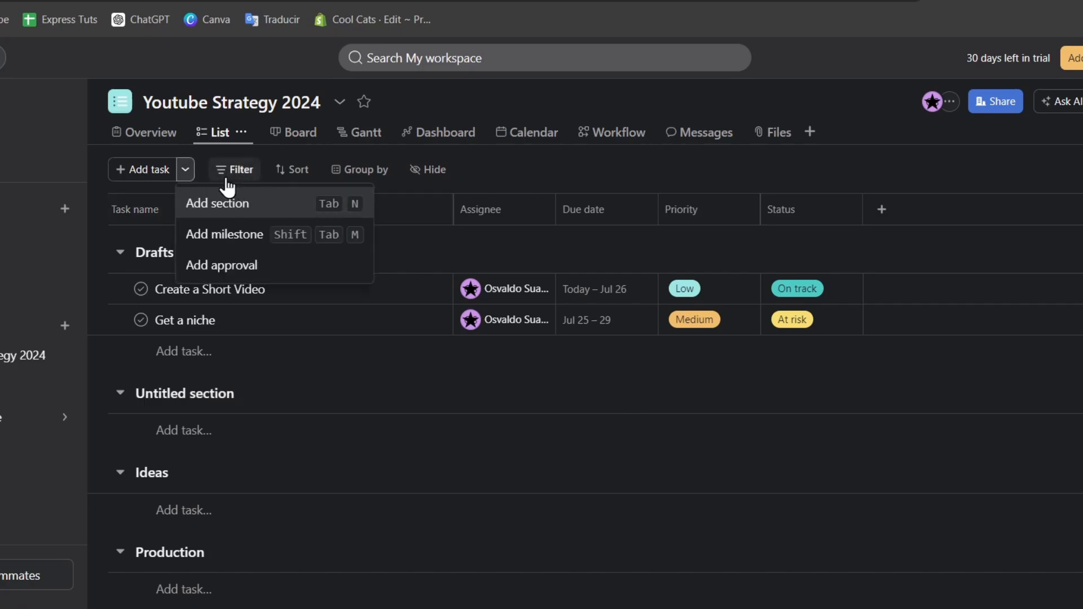
left_click(214, 395)
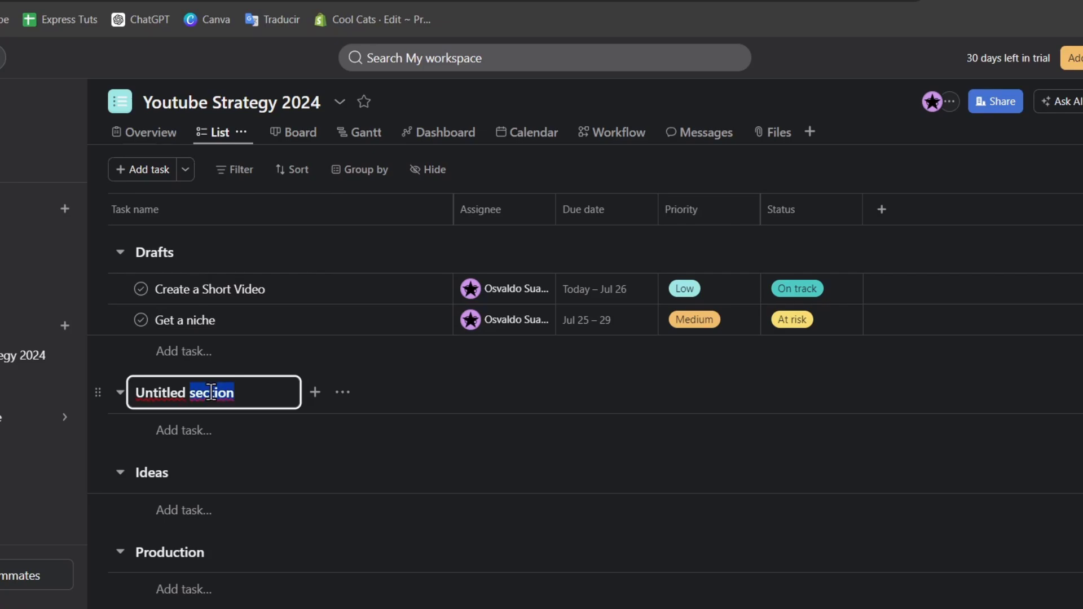
triple_click(214, 394)
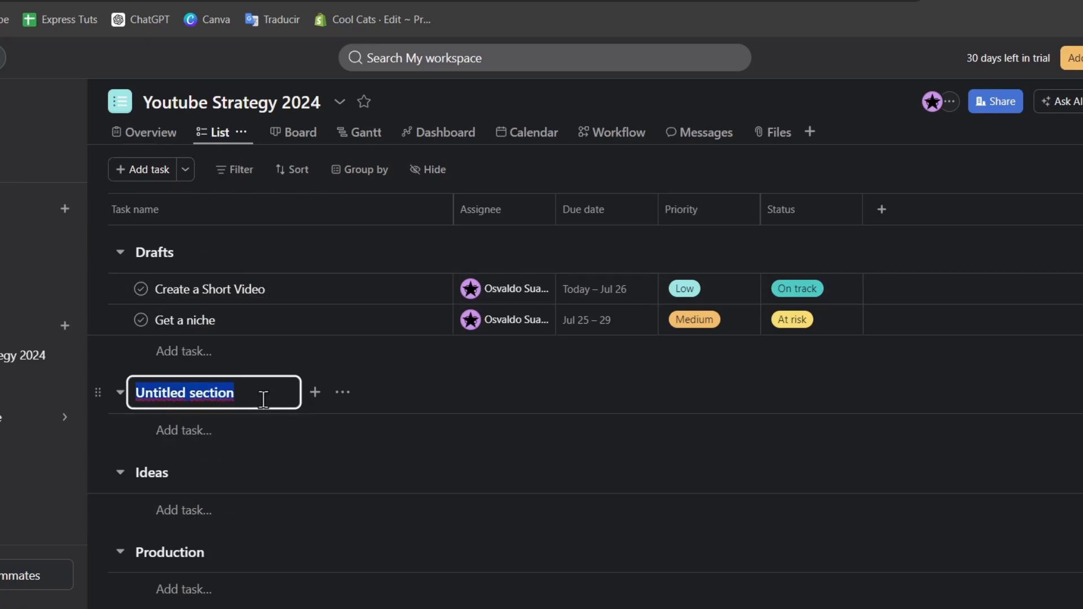
type("Po")
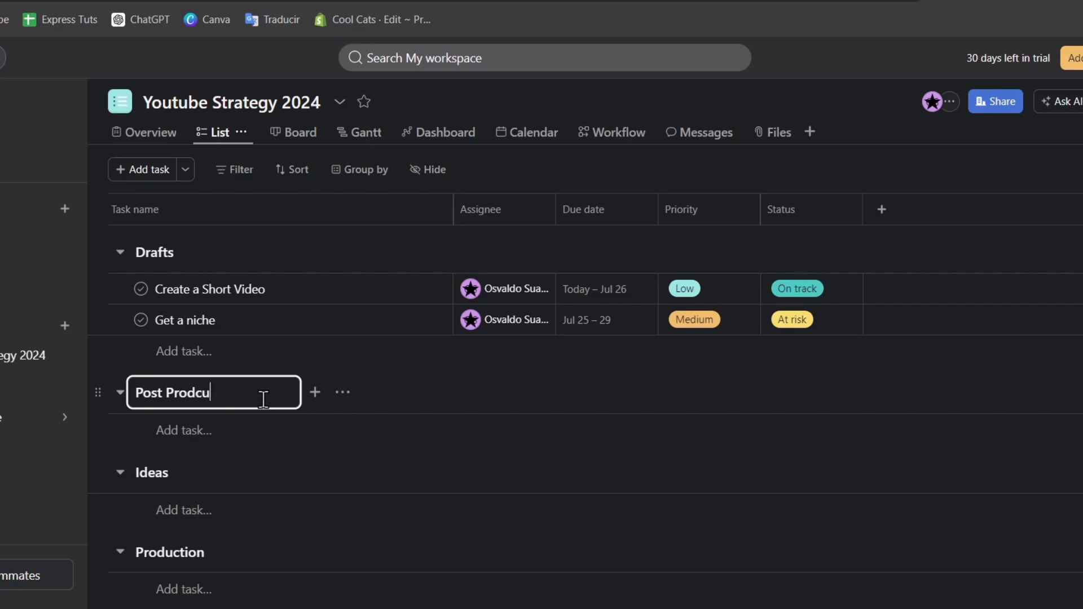
type("st Production")
key("Return")
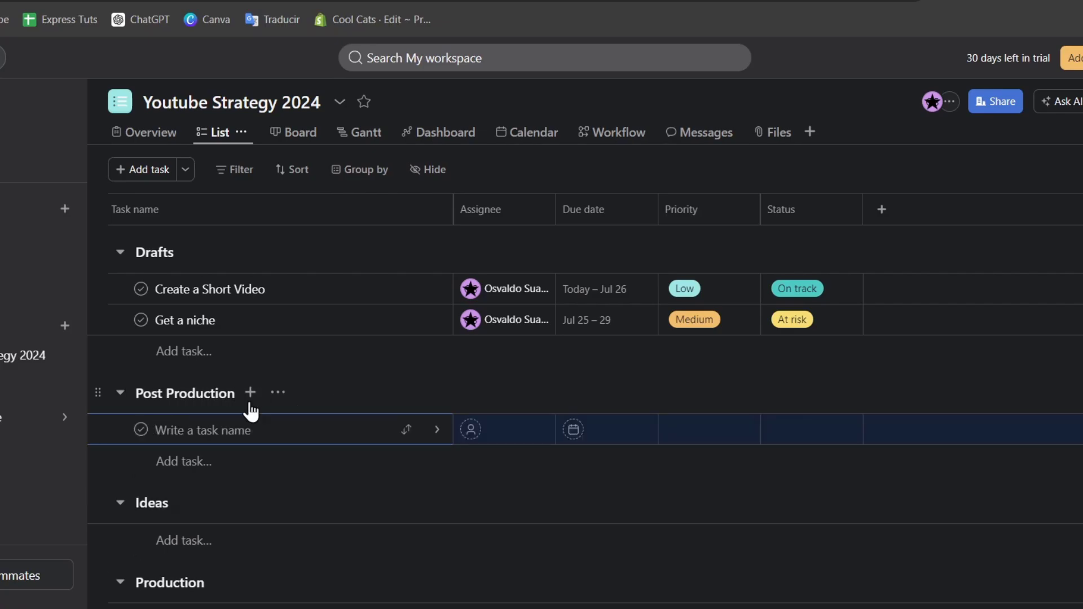
left_click(120, 393)
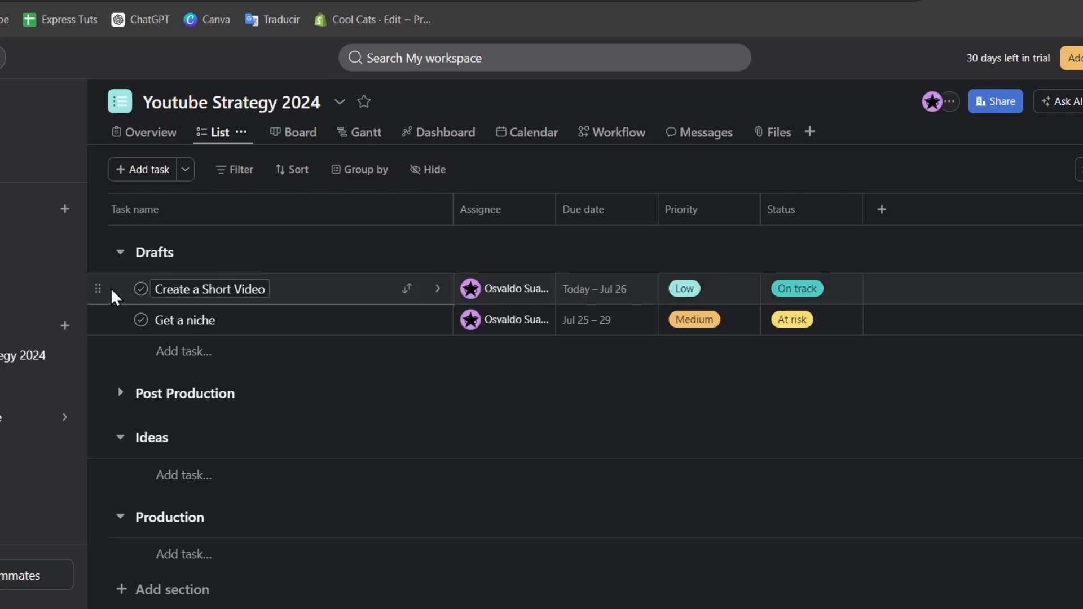
Move Create a Short Video and Get a niche into the Ideas section, and set Create a Short Video's priority to Medium
left_click_drag(99, 288, 124, 452)
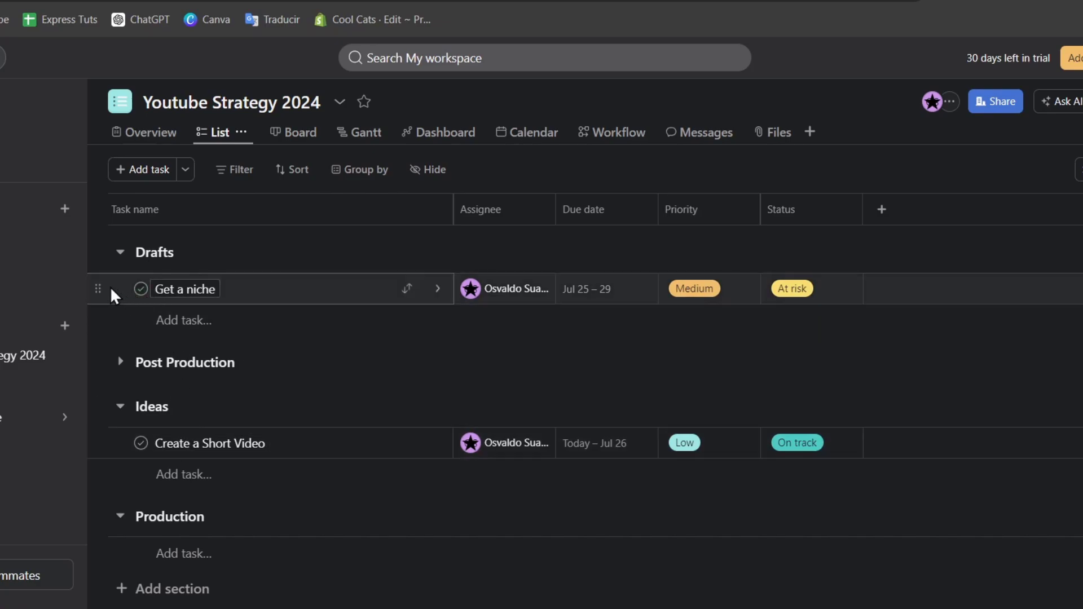
left_click_drag(100, 286, 141, 420)
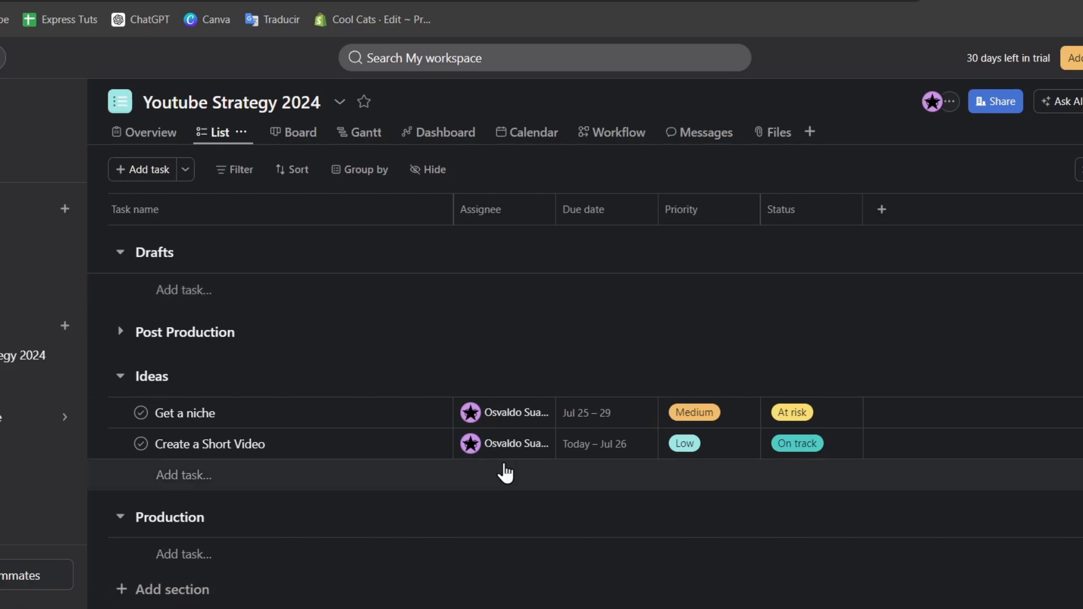
left_click(708, 443)
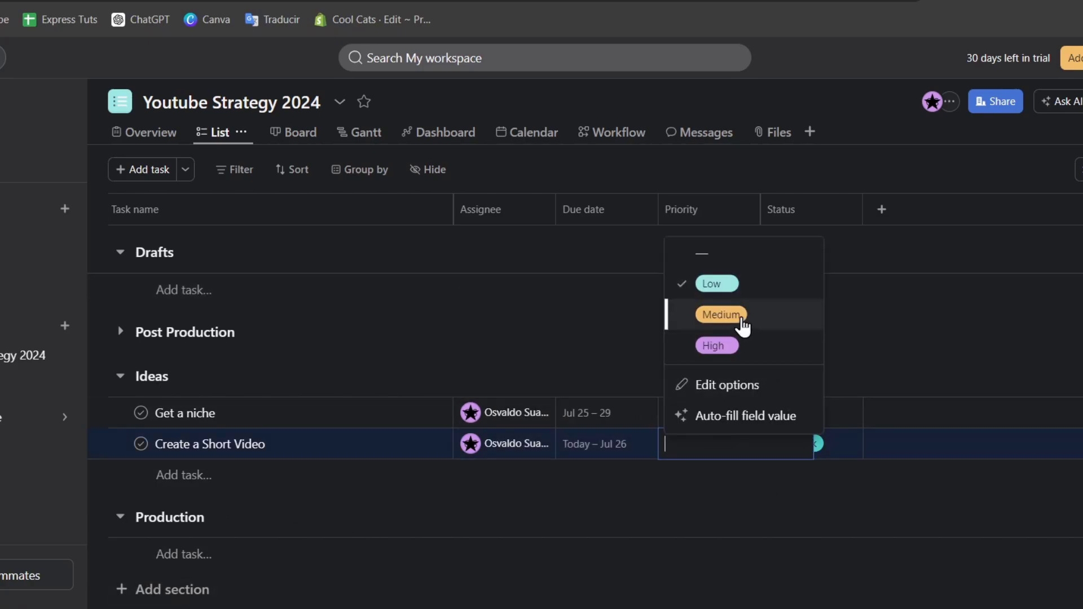
left_click(740, 319)
Examine the editable options of the Status field and close the field editor without saving
left_click(798, 443)
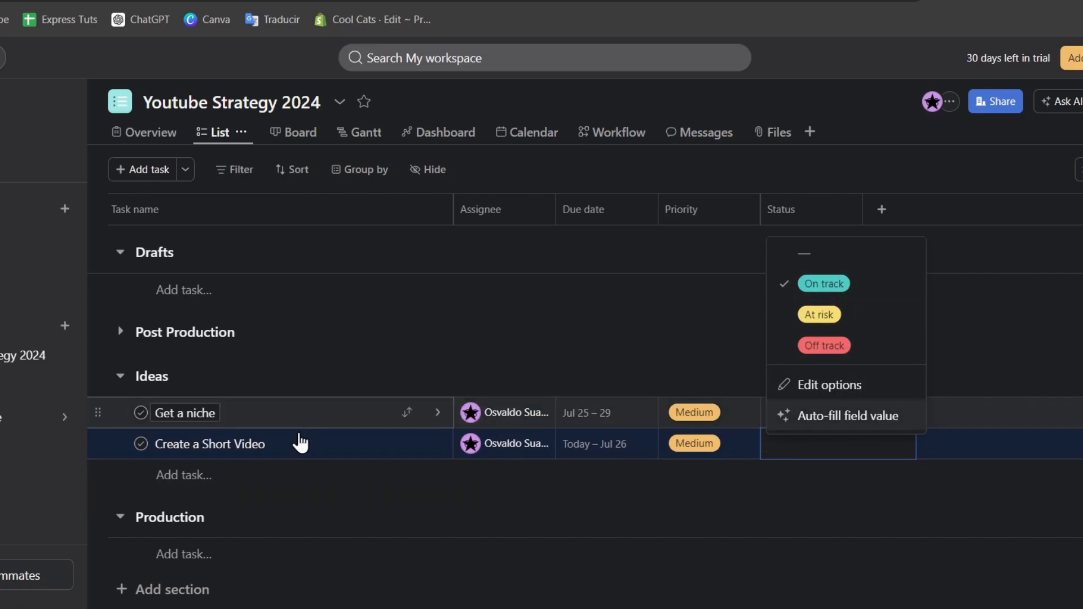
left_click(858, 388)
left_click(494, 318)
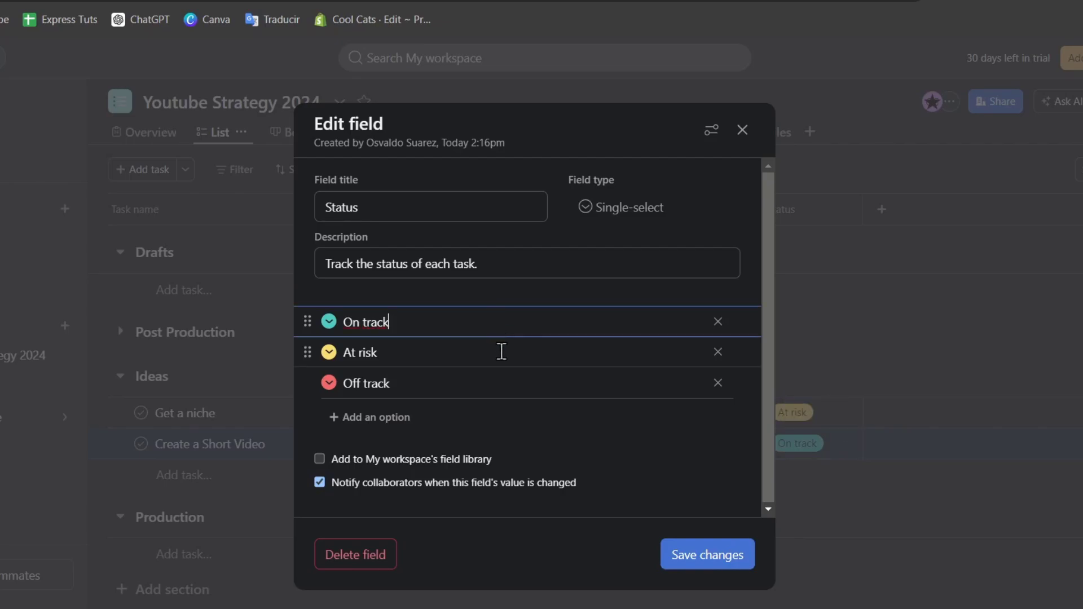
left_click(502, 352)
left_click(505, 377)
scroll(530, 397, "down", 1)
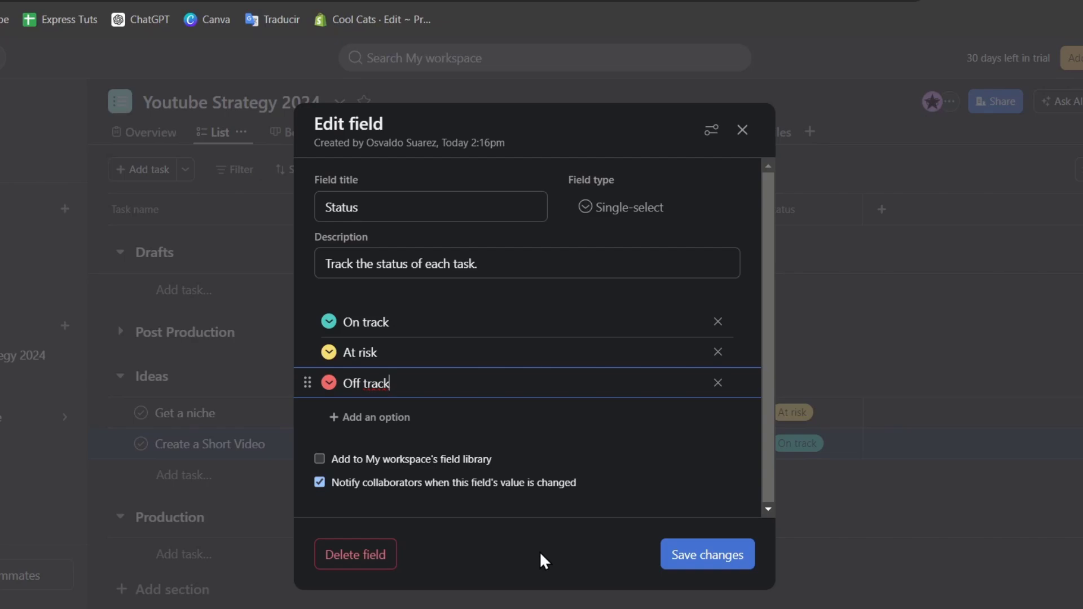
left_click(742, 131)
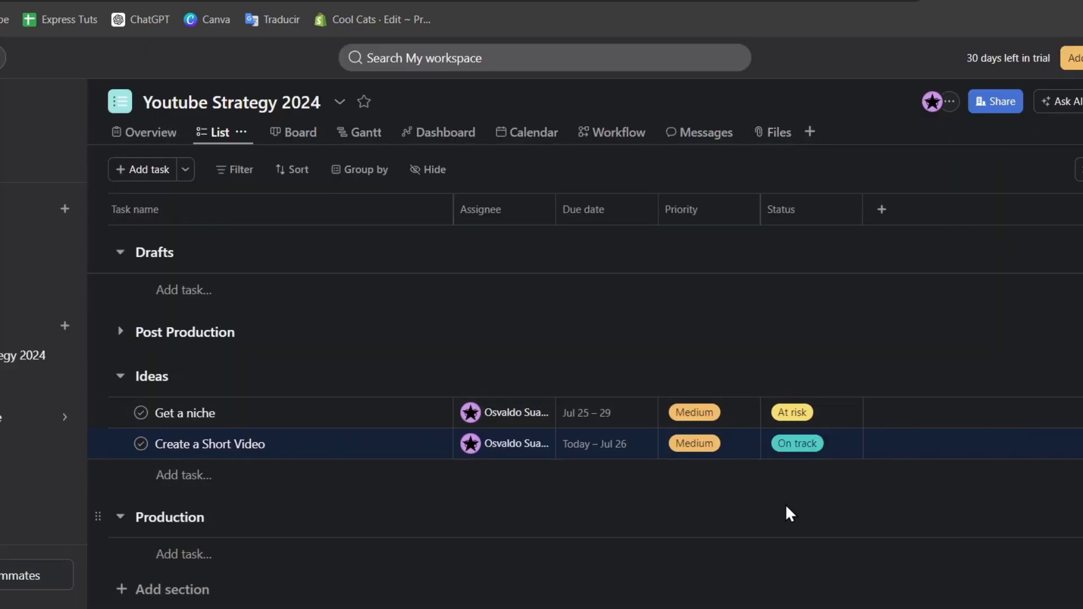
Review the project's sharing settings and the access roles available to My workspace, and close them
left_click(982, 101)
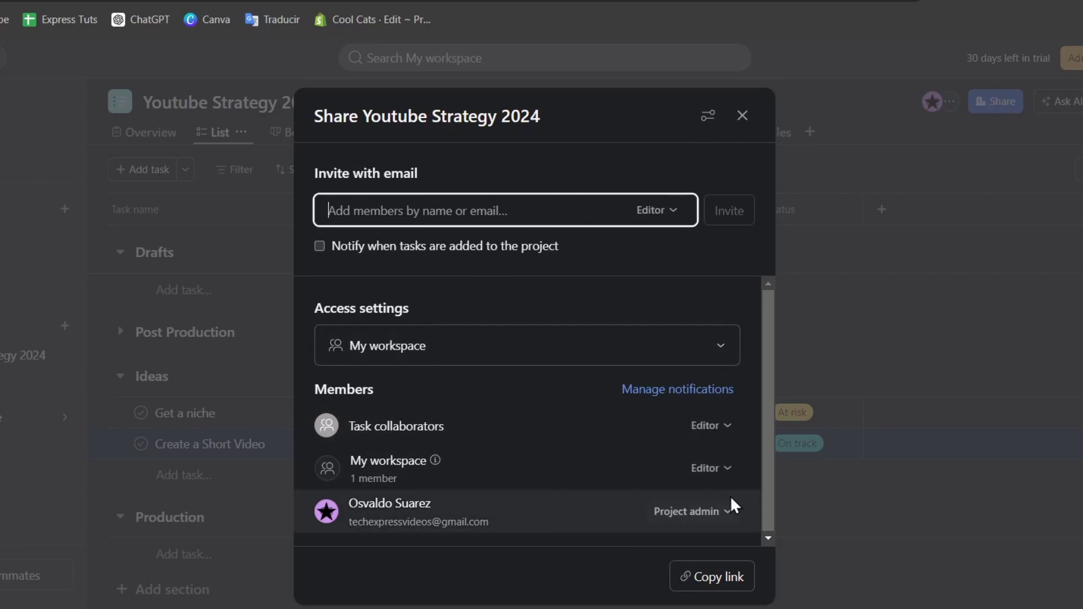
left_click(725, 475)
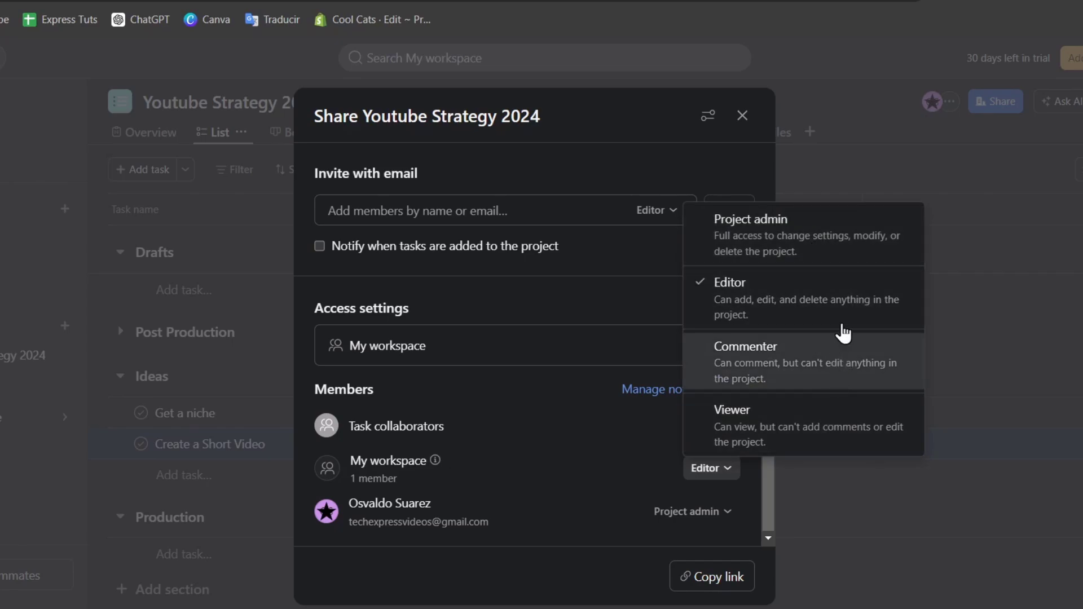
left_click(936, 217)
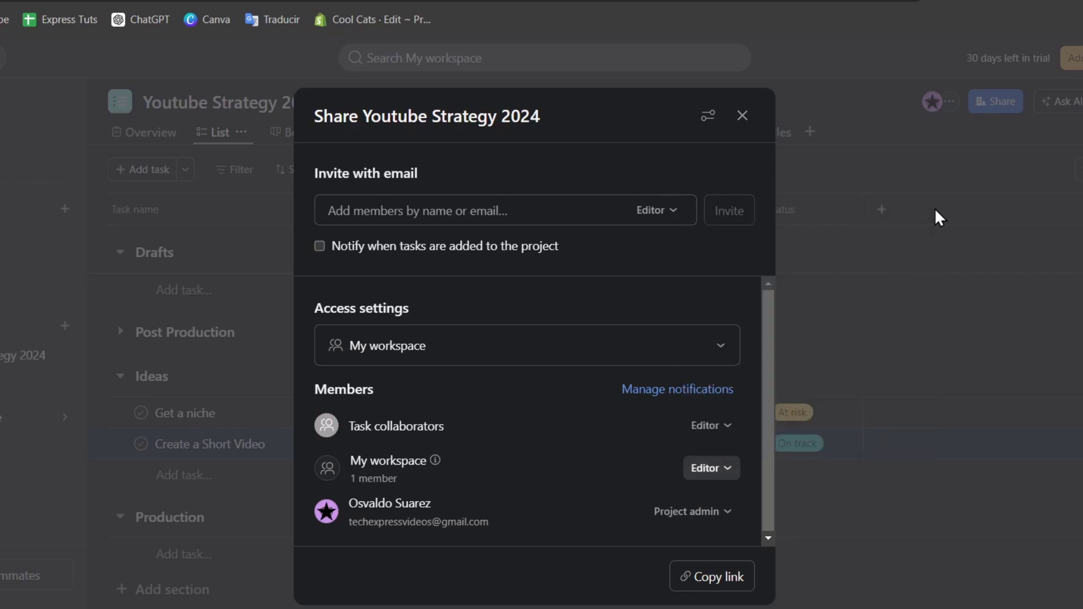
left_click(743, 116)
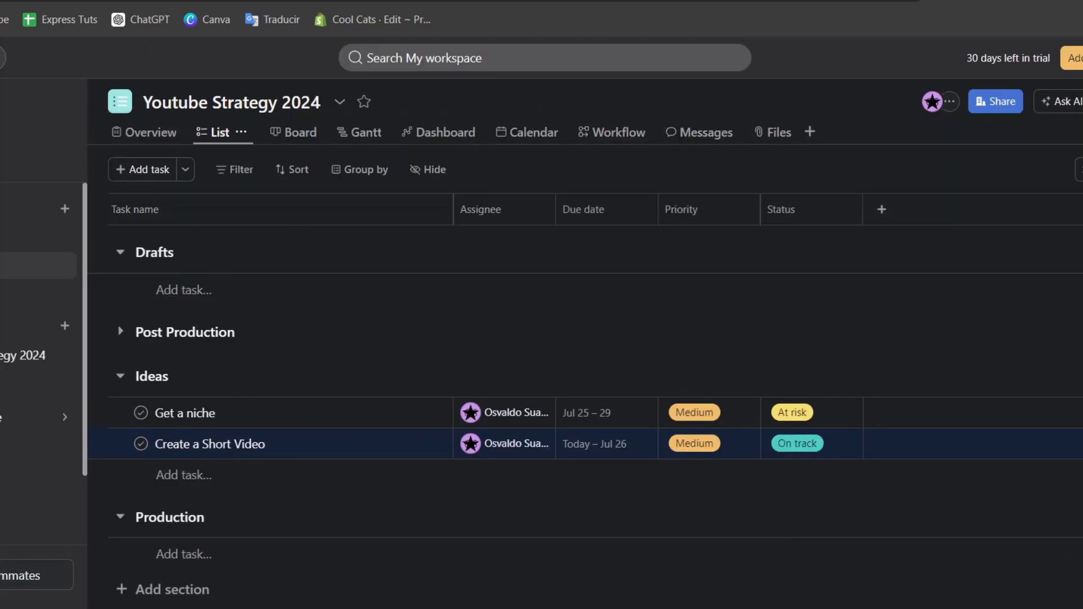
Create a reporting dashboard containing the recommended Projects by status chart as a donut covering projects in My workspace
left_click(11, 238)
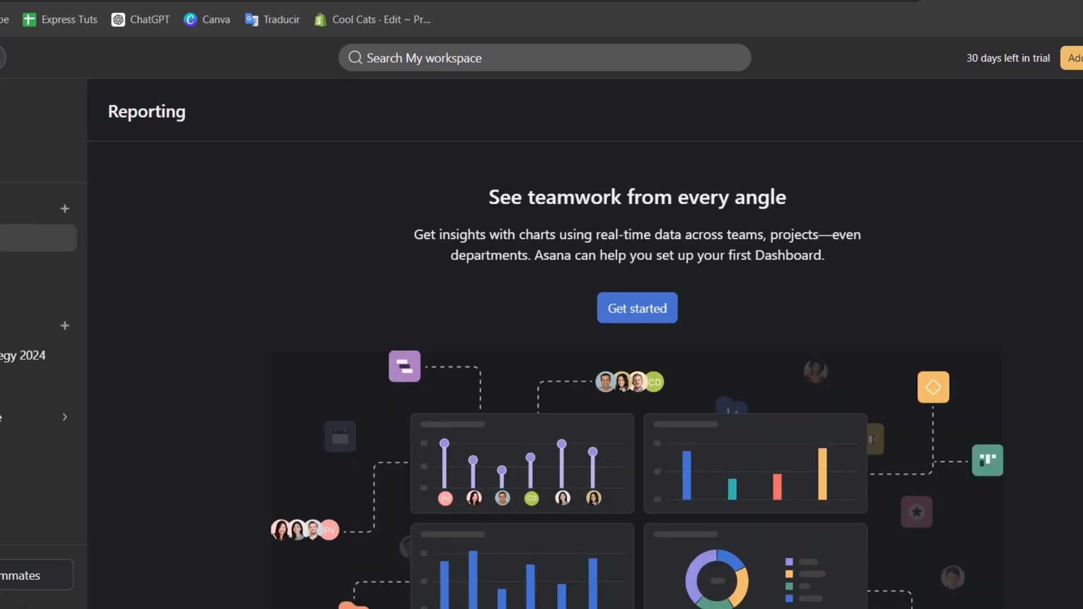
left_click(624, 315)
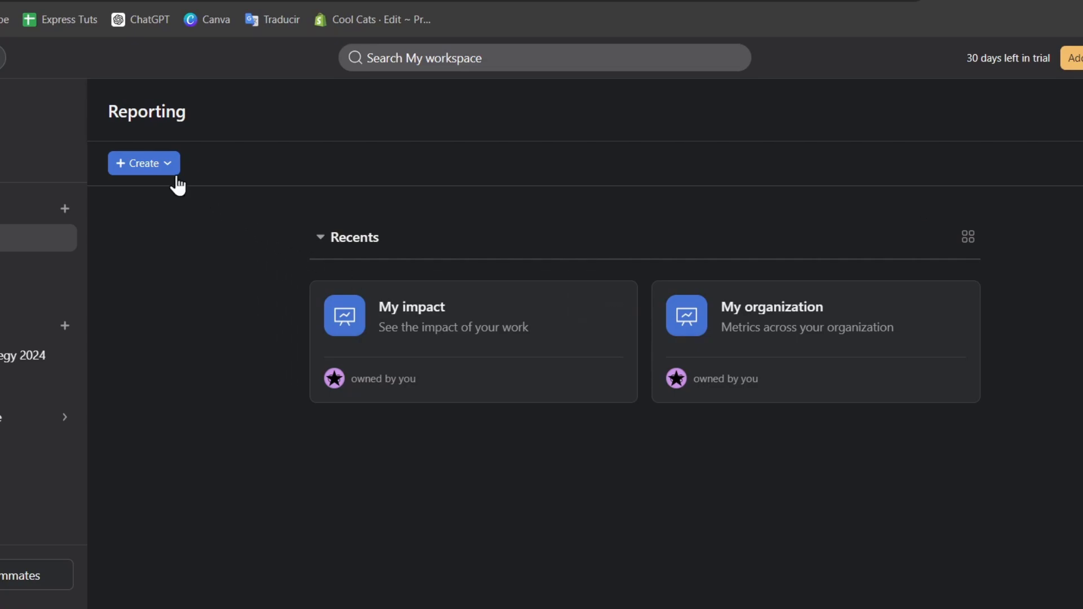
left_click(158, 171)
left_click(220, 201)
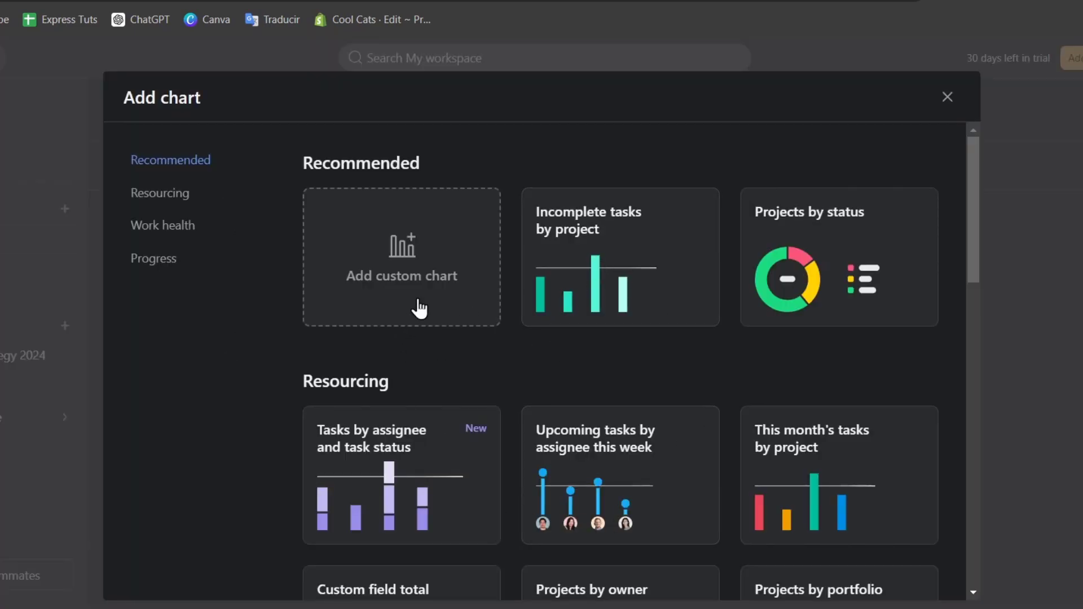
left_click(812, 280)
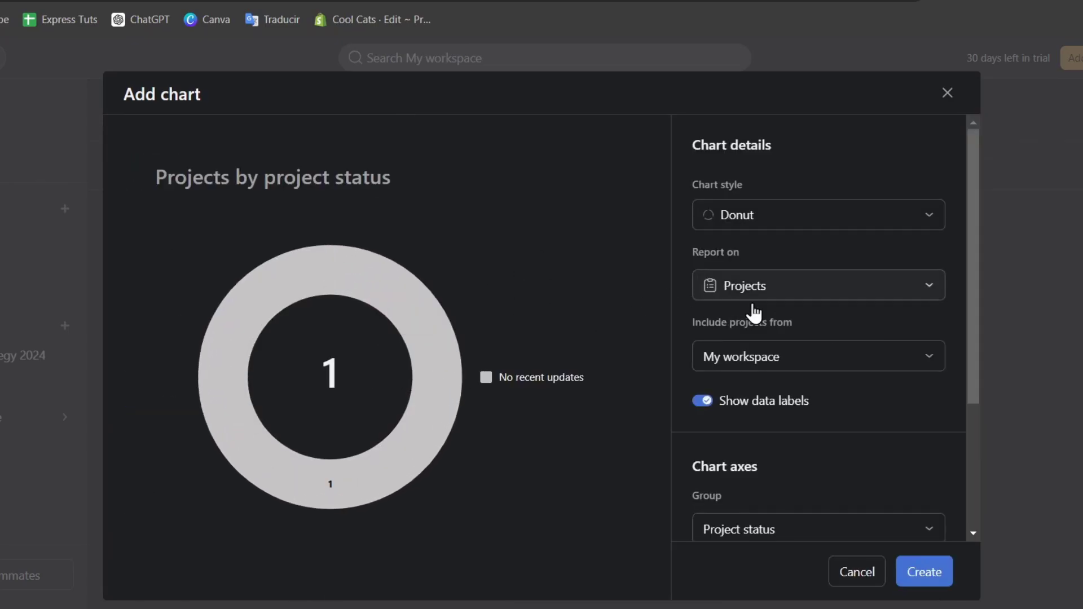
left_click(925, 572)
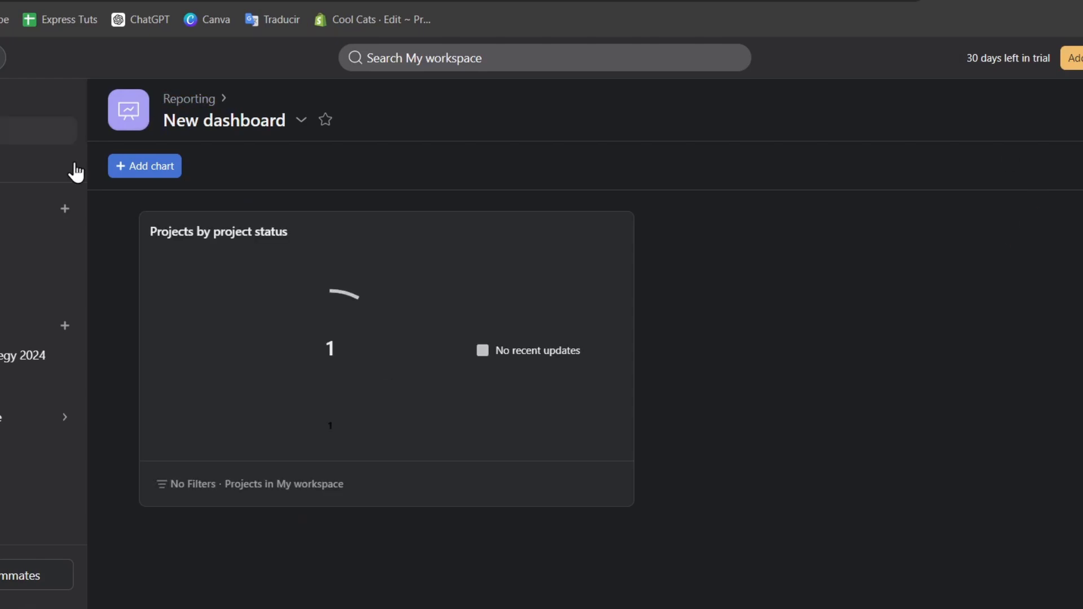
Add the Custom field total chart from the Resourcing charts to the dashboard, showing total estimated time
left_click(162, 171)
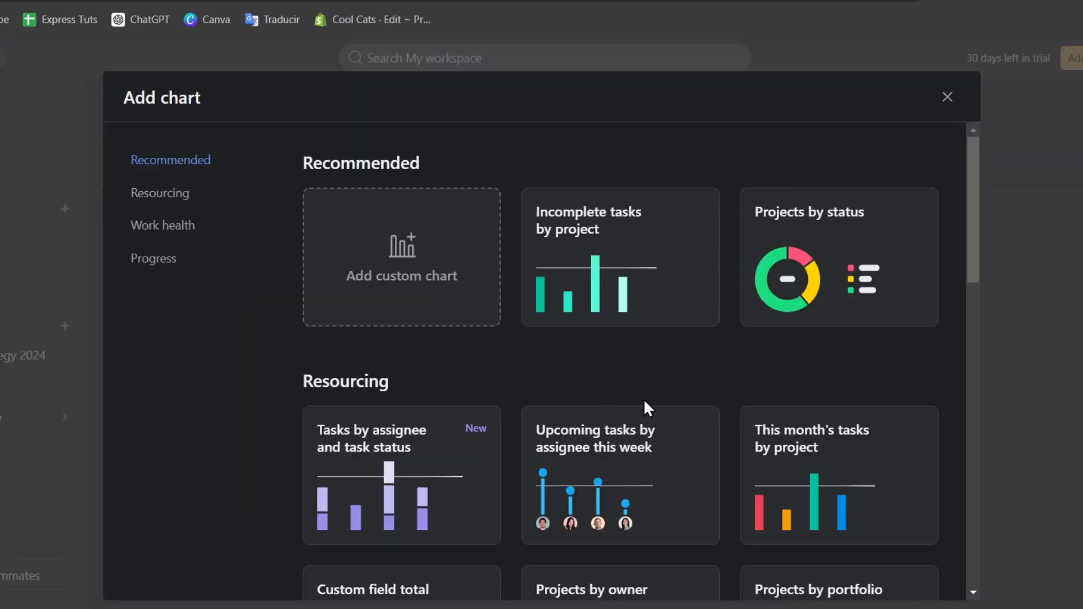
scroll(643, 398, "down", 5)
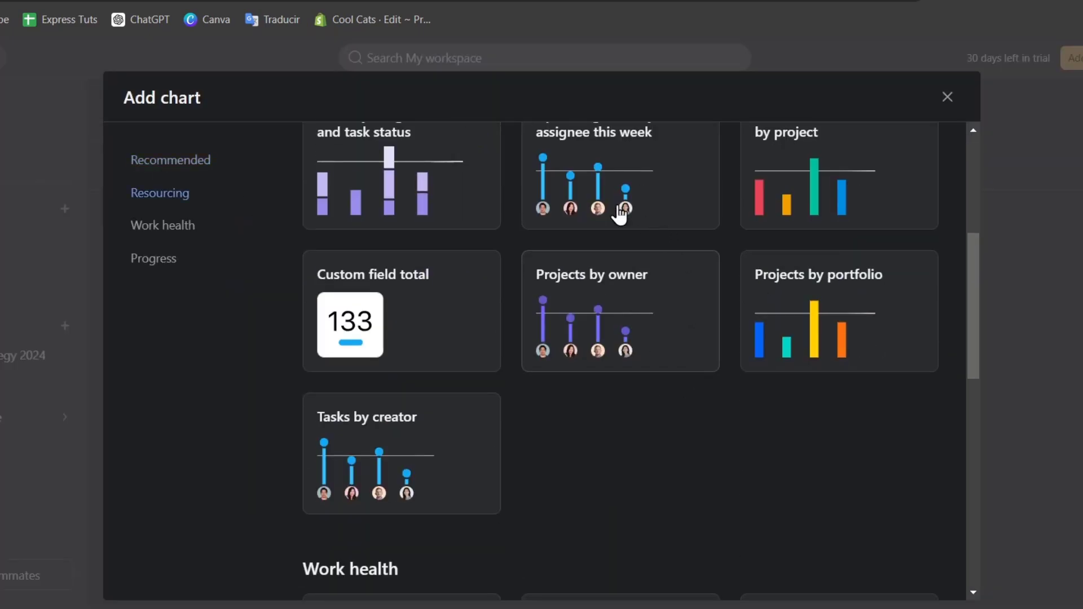
left_click(430, 332)
left_click(928, 570)
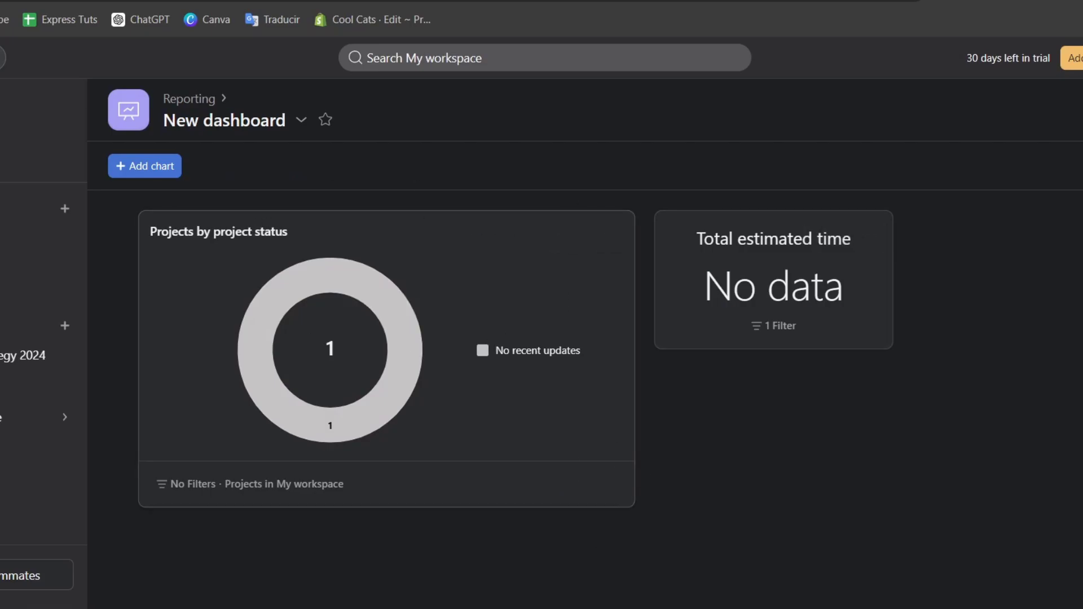
In the Youtube Strategy 2024 project, check the file attachment sources for Get a niche, like the task and close its details
left_click(20, 364)
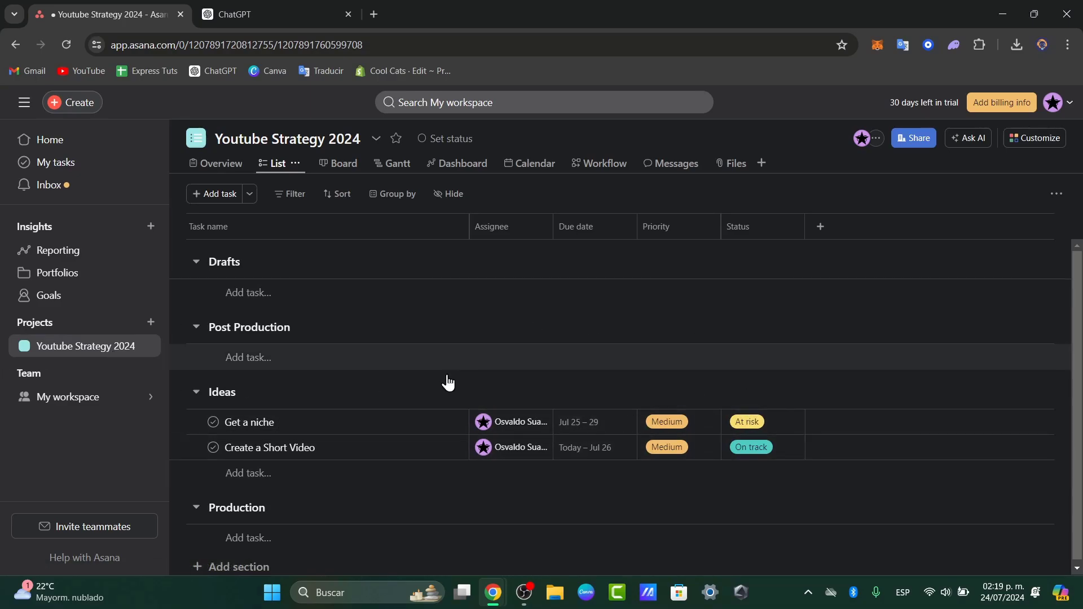
left_click(344, 435)
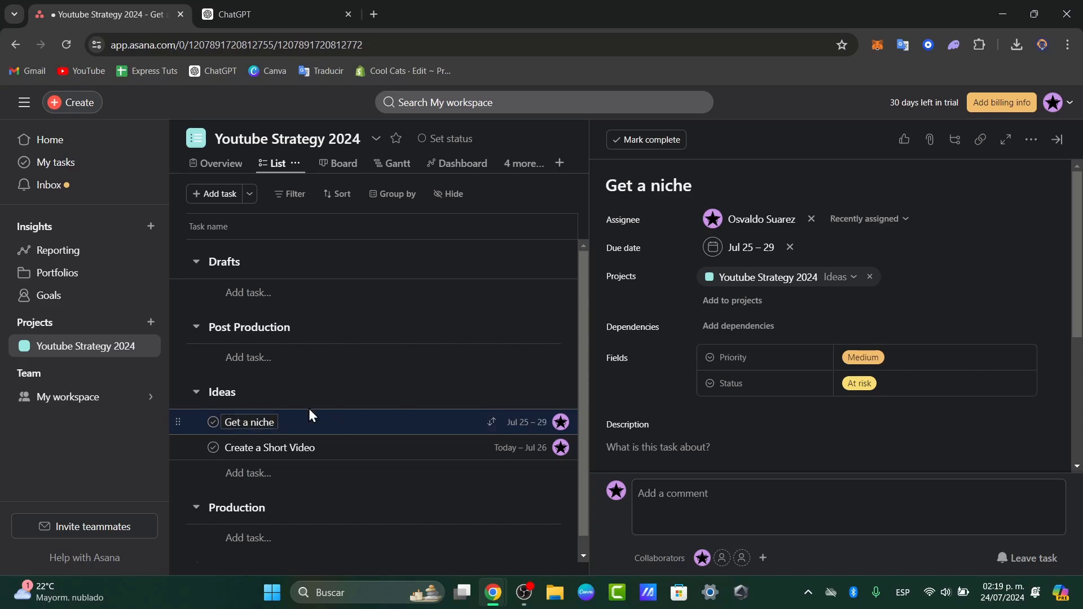
left_click(929, 141)
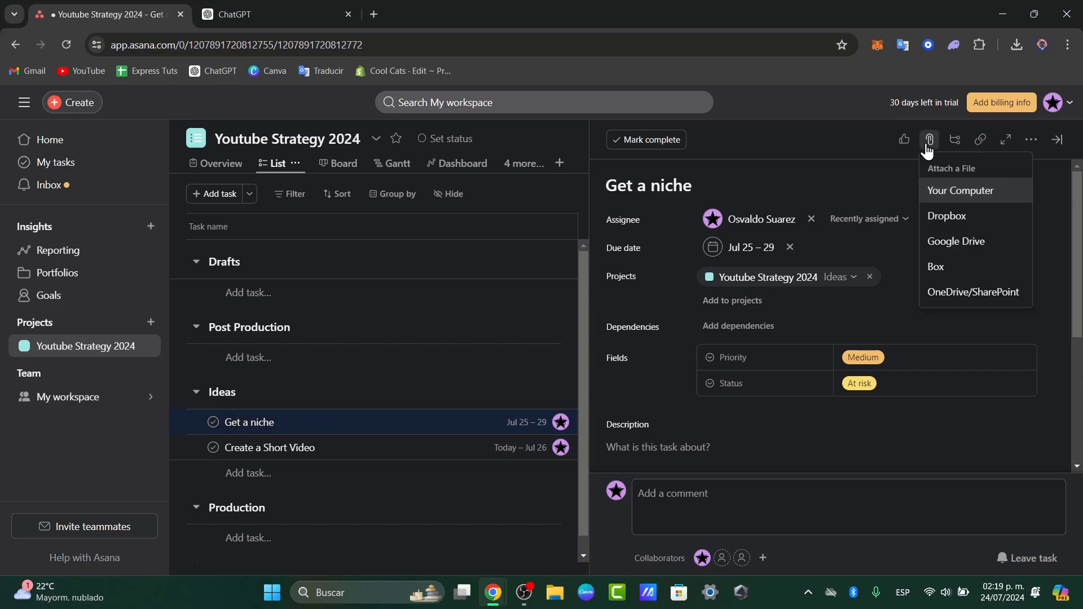
left_click(904, 140)
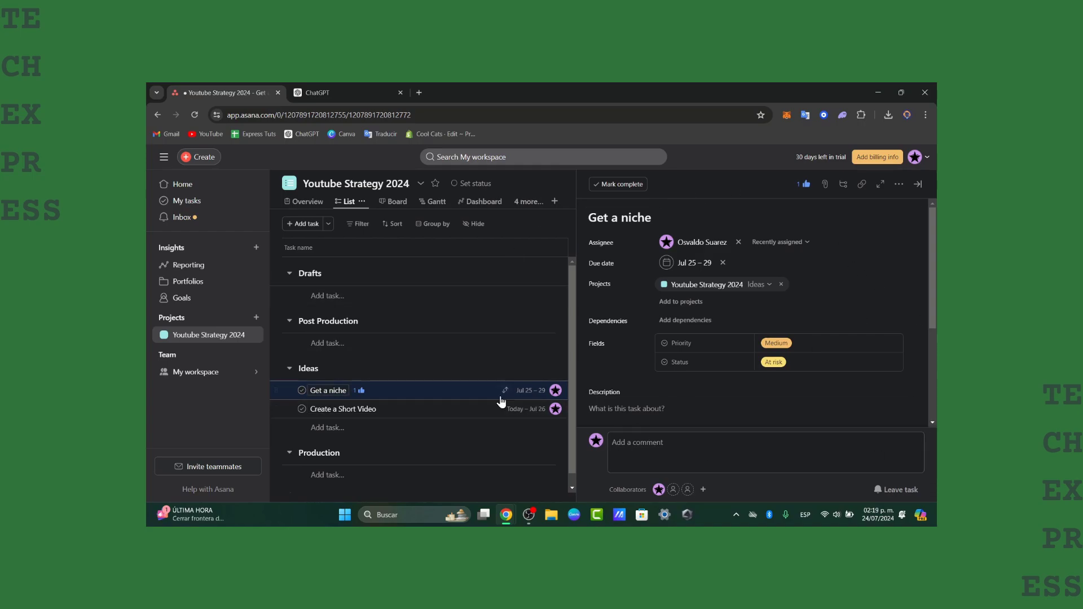
left_click(561, 481)
left_click(919, 185)
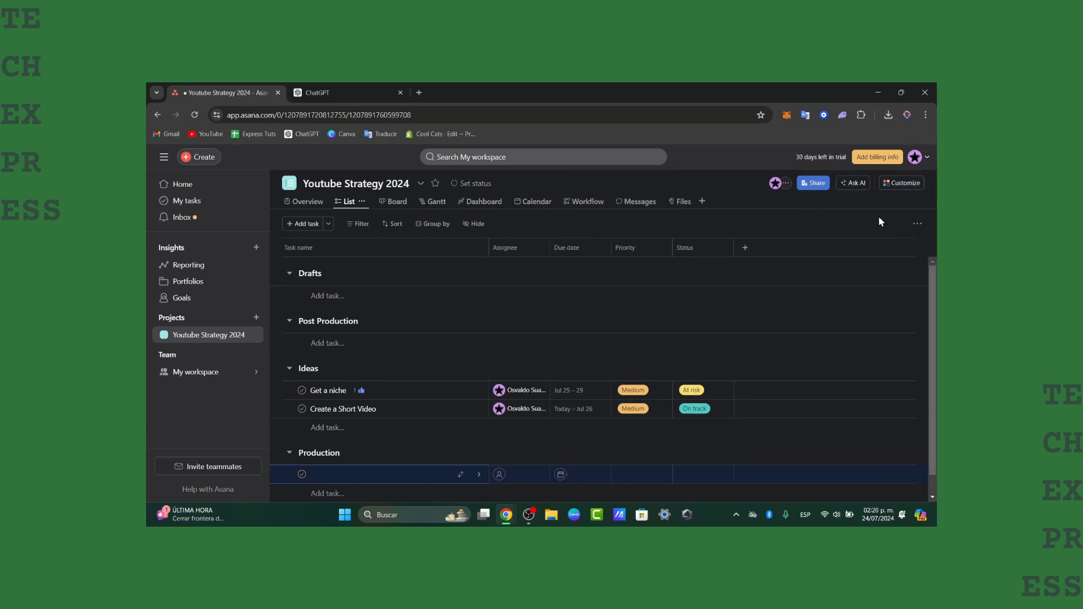
Open the customisation options of the Youtube Strategy 2024 project
left_click(898, 184)
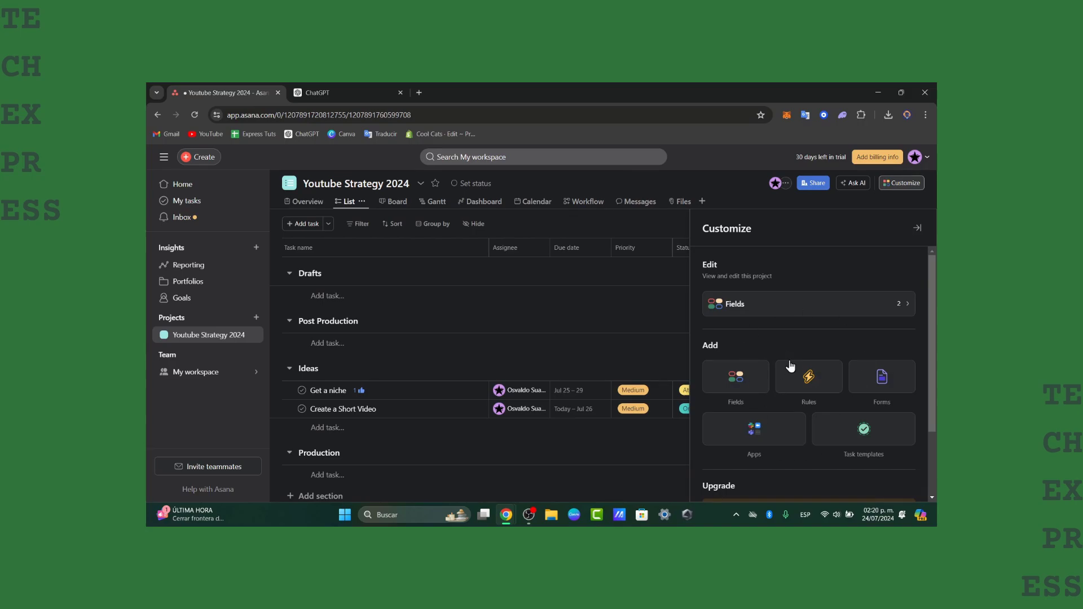